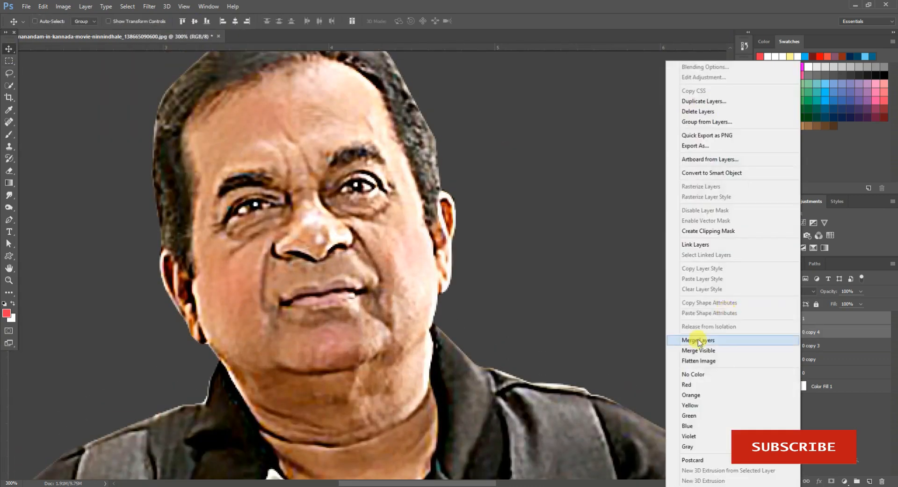
# - Merge the selected layers and smooth the forehead and cheek skin with the Smudge tool at 61% strength
pyautogui.click(702, 337)
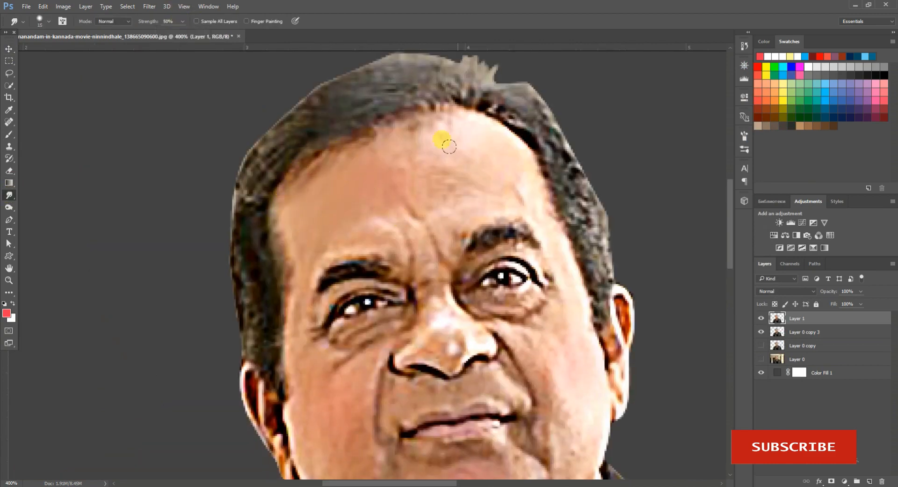
pyautogui.scroll(-3, 449, 147)
pyautogui.press(']')
pyautogui.press(']')
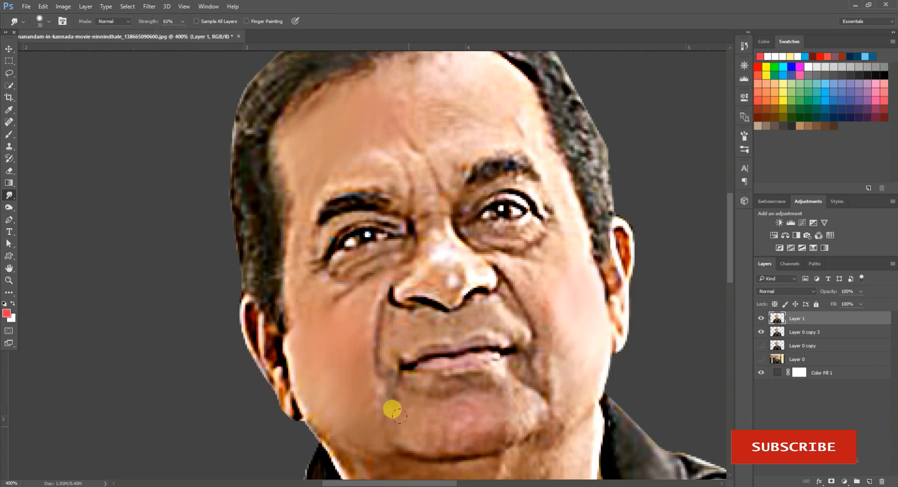
pyautogui.press('[')
pyautogui.press('[')
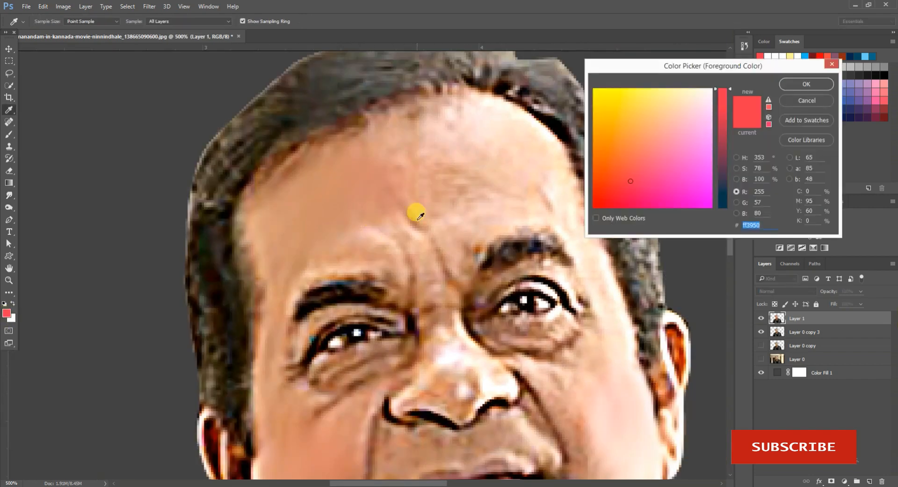
# - Set an orange skin tone as the foreground color and blend the forehead skin down toward the left eyebrow
pyautogui.click(807, 84)
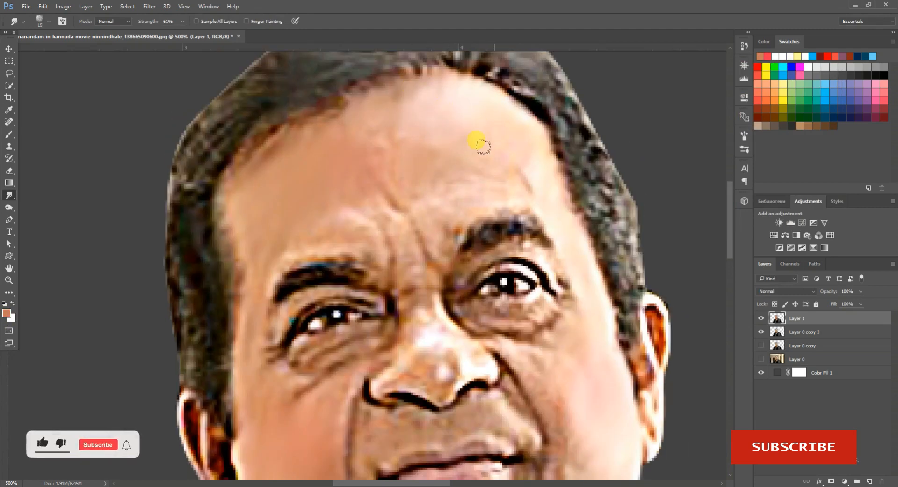
pyautogui.press('[')
pyautogui.press('[')
pyautogui.moveTo(373, 103)
pyautogui.mouseDown()
pyautogui.moveTo(400, 154)
pyautogui.moveTo(342, 131)
pyautogui.moveTo(320, 190)
pyautogui.moveTo(327, 233)
pyautogui.moveTo(285, 250)
pyautogui.mouseUp()
pyautogui.scroll(-3, 473, 202)
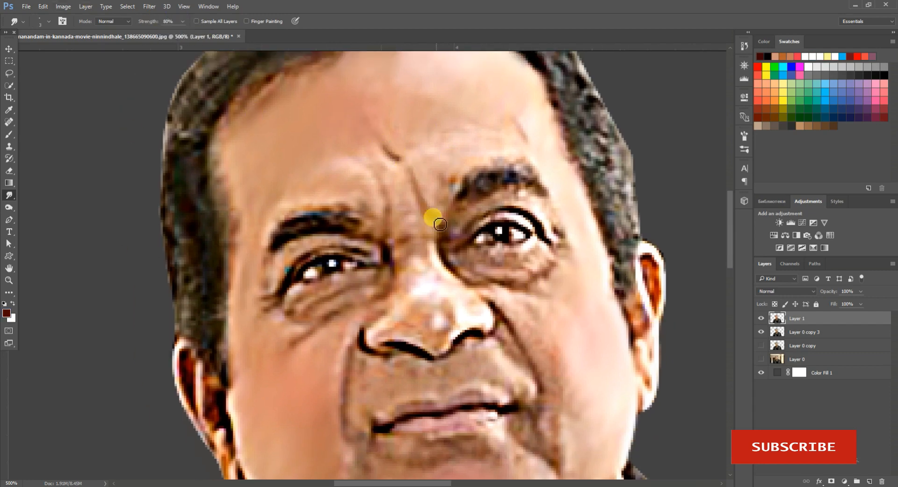
# - Define the frown lines between the eyebrows with thin dark brown strokes at 80% strength
pyautogui.moveTo(433, 219); pyautogui.dragTo(413, 173)
pyautogui.moveTo(384, 231); pyautogui.dragTo(387, 189)
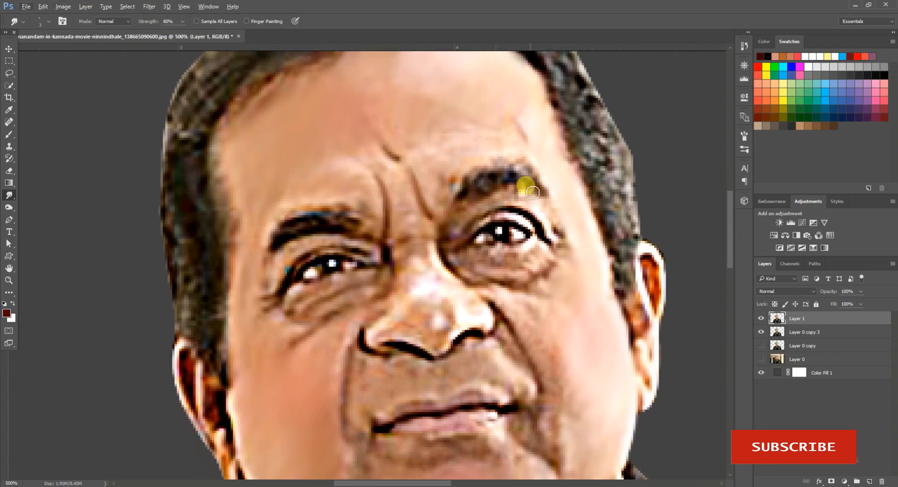
pyautogui.scroll(-3, 522, 180)
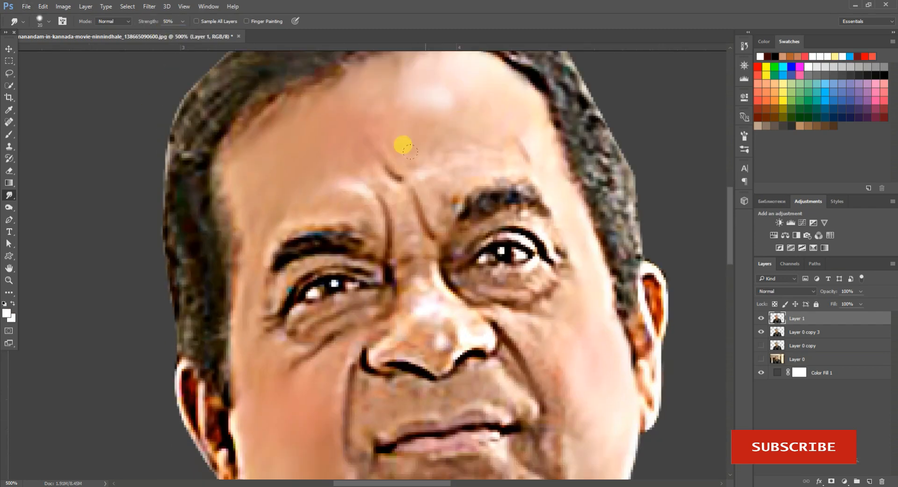
# - Smooth the skin between the frown lines with the Smudge tool at 50% strength
pyautogui.hotkey('ctrl', '-')
pyautogui.hotkey('ctrl', '-')
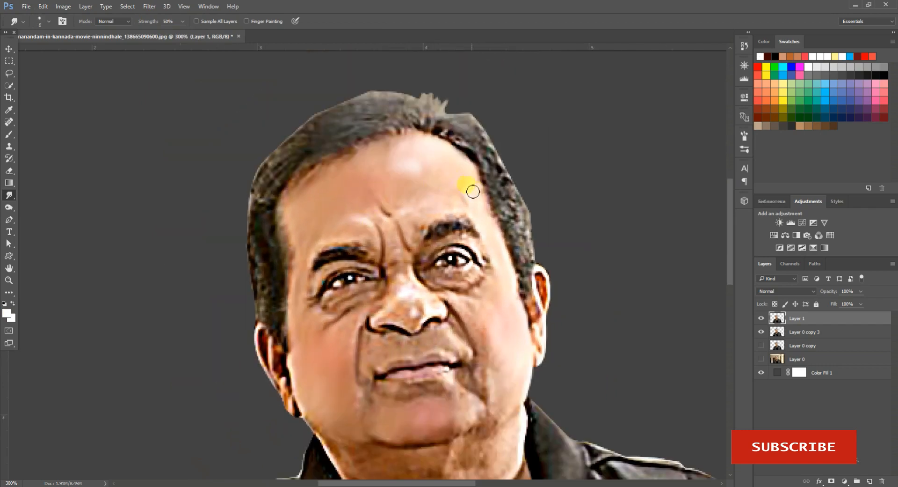
pyautogui.hotkey('ctrl', '+')
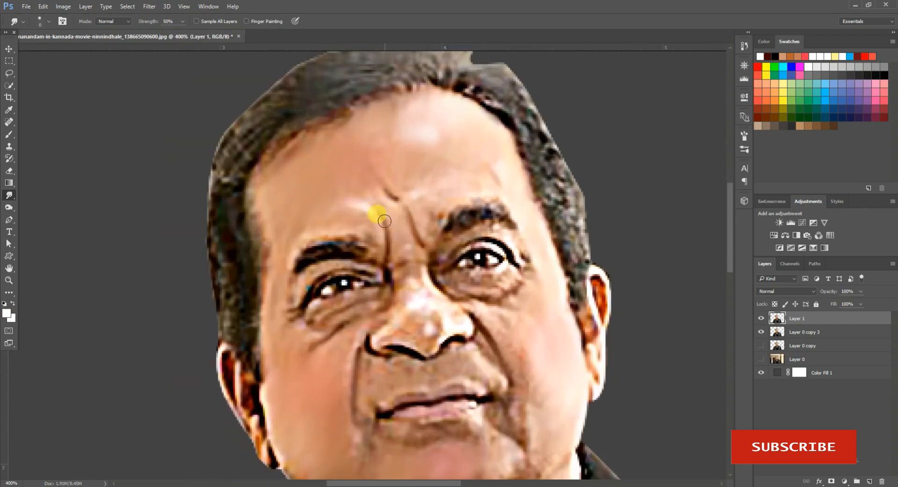
pyautogui.moveTo(384, 221)
pyautogui.mouseDown()
pyautogui.moveTo(392, 246)
pyautogui.moveTo(411, 214)
pyautogui.mouseUp()
pyautogui.scroll(-3, 323, 248)
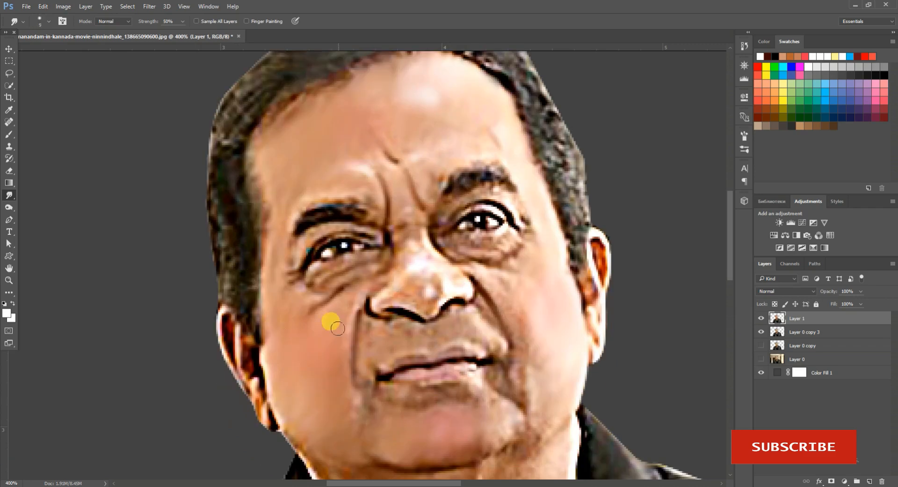
# - Reduce the Smudge brush size and smooth the skin across the tip of the nose
pyautogui.press('[')
pyautogui.press('[')
pyautogui.press('[')
pyautogui.press('[')
pyautogui.press('[')
pyautogui.press('[')
pyautogui.press('[')
pyautogui.press('[')
pyautogui.press('[')
pyautogui.moveTo(418, 276); pyautogui.dragTo(450, 279)
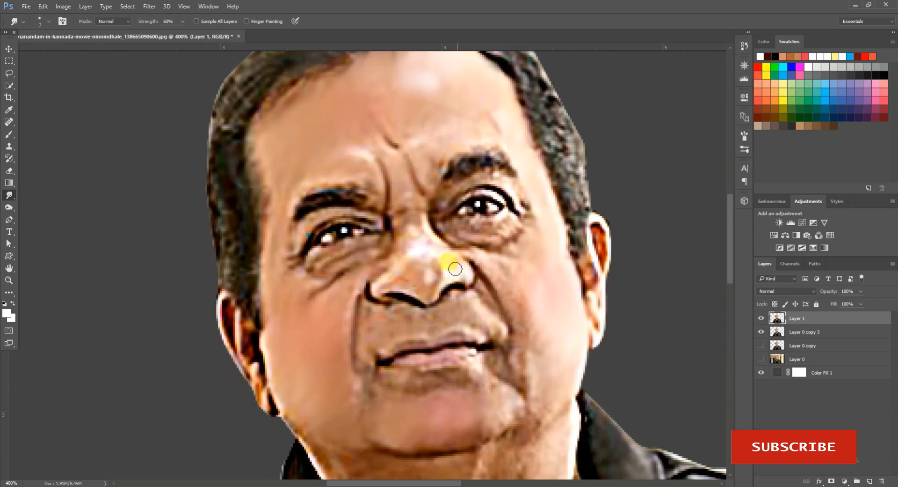
# - Refine the dark contour of the left nostril with a very small Smudge brush at 80% strength
pyautogui.hotkey('ctrl', '+')
pyautogui.press('[')
pyautogui.press('[')
pyautogui.press('[')
pyautogui.press('[')
pyautogui.moveTo(381, 297)
pyautogui.mouseDown()
pyautogui.moveTo(396, 309)
pyautogui.moveTo(386, 286)
pyautogui.moveTo(412, 245)
pyautogui.moveTo(367, 307)
pyautogui.moveTo(382, 313)
pyautogui.moveTo(374, 309)
pyautogui.moveTo(387, 284)
pyautogui.moveTo(369, 323)
pyautogui.moveTo(381, 288)
pyautogui.mouseUp()
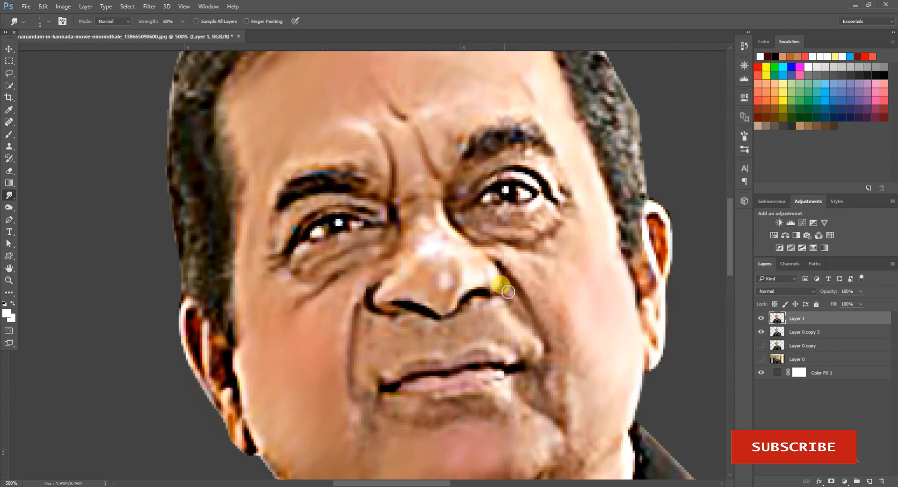
# - Set the Smudge strength to 54% and smooth the skin at the right eyebrow's outer end and along the nose bridge
pyautogui.press('5')
pyautogui.press('4')
pyautogui.scroll(2, 442, 304)
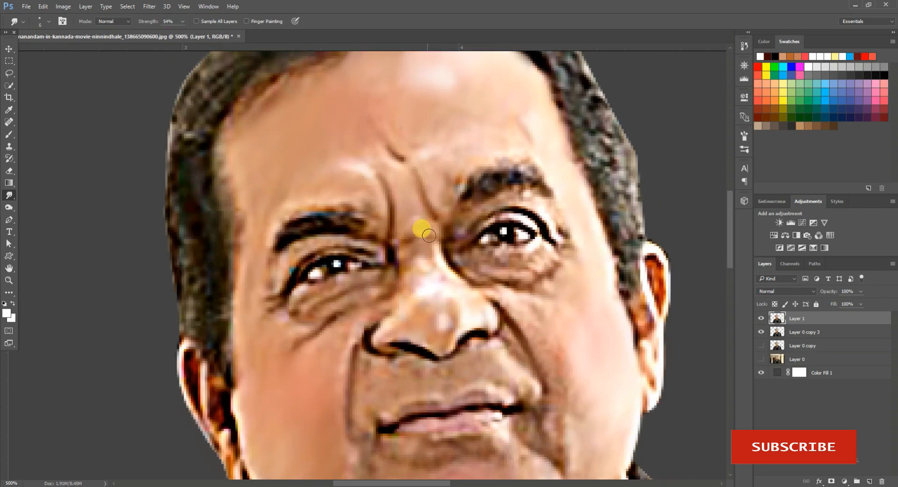
pyautogui.moveTo(545, 187); pyautogui.dragTo(550, 191)
pyautogui.hotkey('ctrl', '+')
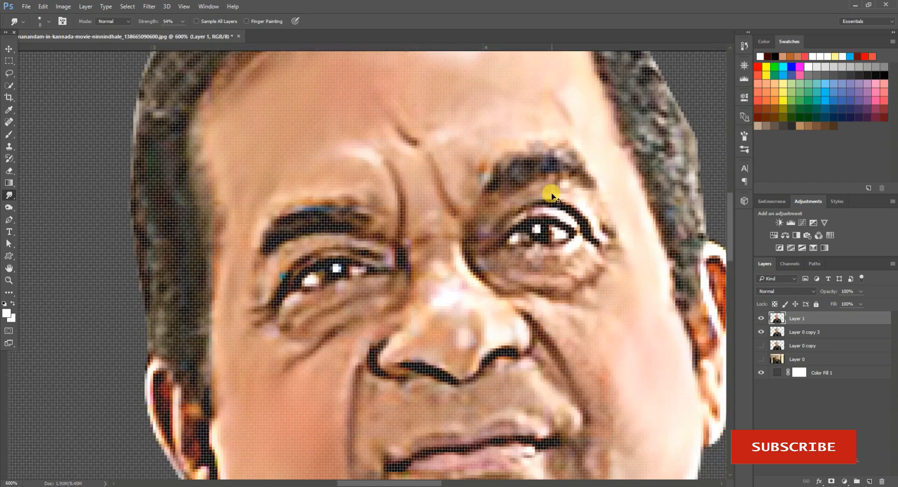
pyautogui.hotkey('ctrl', '-')
pyautogui.press('[')
pyautogui.moveTo(437, 206)
pyautogui.mouseDown()
pyautogui.moveTo(439, 230)
pyautogui.moveTo(419, 260)
pyautogui.moveTo(453, 282)
pyautogui.mouseUp()
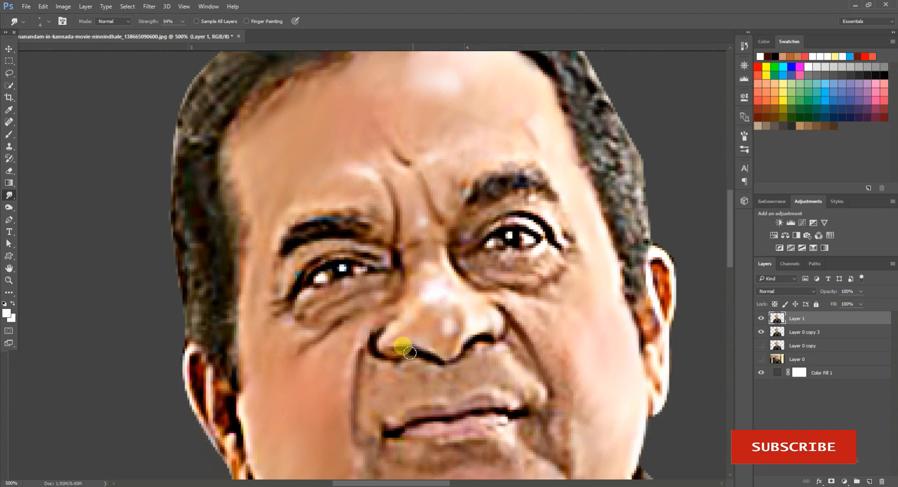
# - Smooth the skin beneath the nose and above the upper lip with the Smudge tool
pyautogui.moveTo(409, 352); pyautogui.dragTo(420, 372)
pyautogui.moveTo(371, 385); pyautogui.dragTo(374, 399)
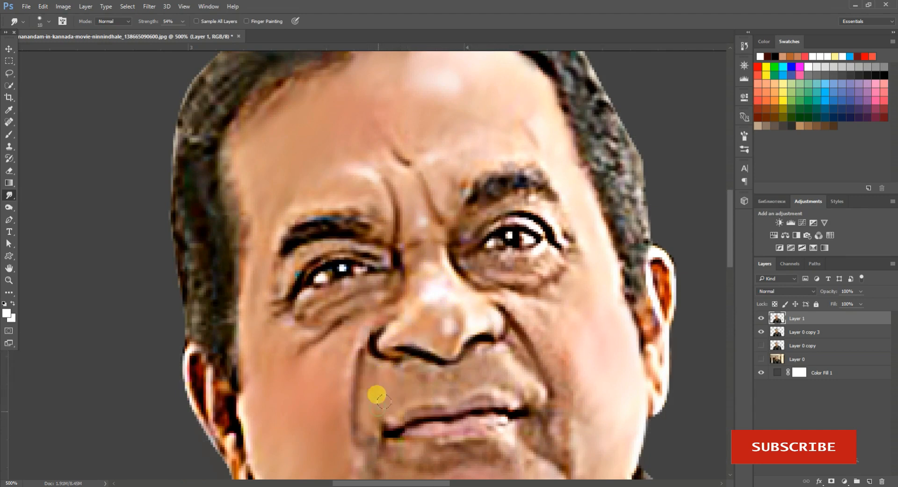
pyautogui.moveTo(463, 385)
pyautogui.mouseDown()
pyautogui.moveTo(518, 356)
pyautogui.moveTo(508, 359)
pyautogui.mouseUp()
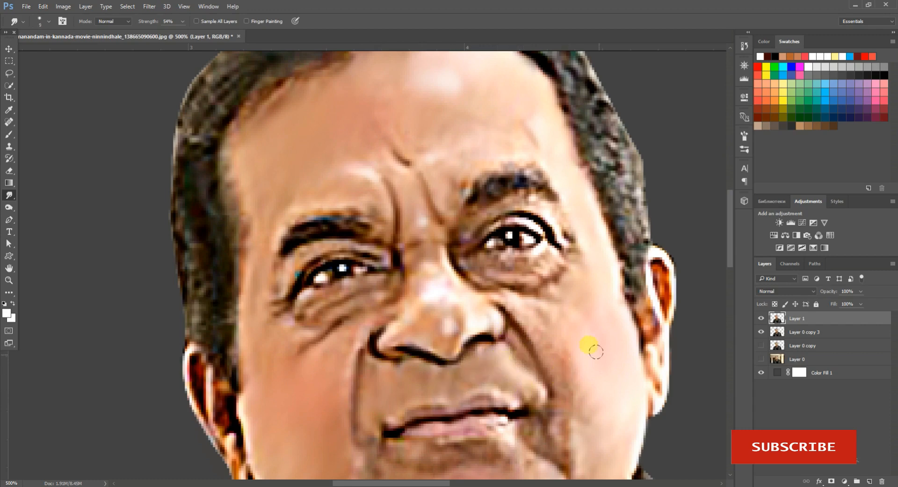
# - Apply a Selective Color adjustment to the Whites of Layer 1 with Cyan -8% and Black +11%
pyautogui.scroll(-4, 538, 311)
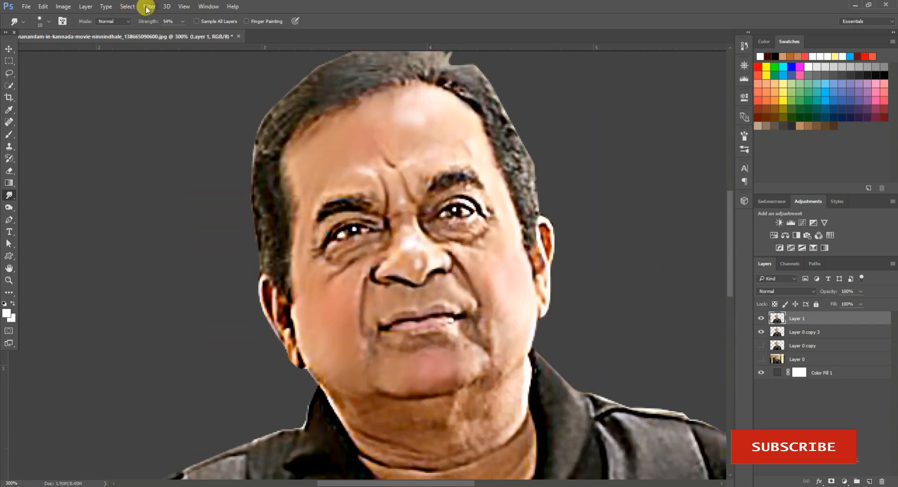
pyautogui.click(63, 7)
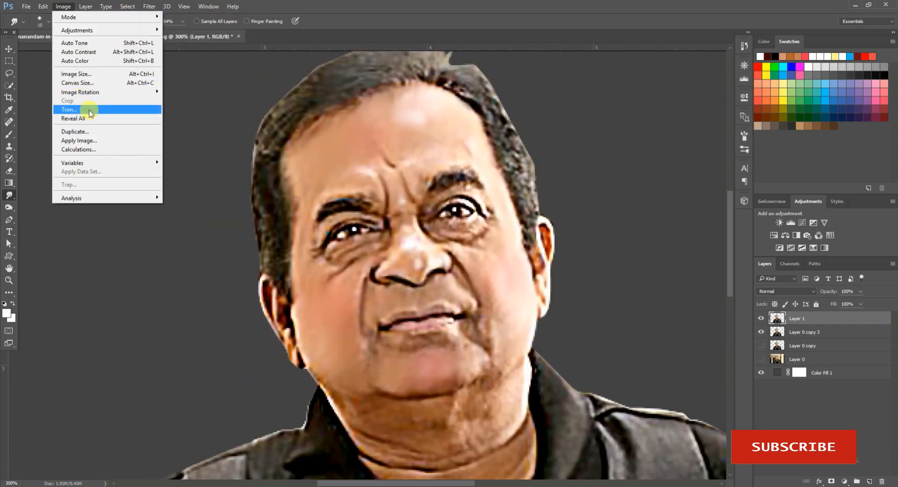
pyautogui.moveTo(77, 30)
pyautogui.click(194, 172)
pyautogui.moveTo(529, 263); pyautogui.dragTo(681, 165)
pyautogui.click(645, 202)
pyautogui.click(637, 267)
pyautogui.moveTo(629, 225); pyautogui.dragTo(557, 233)
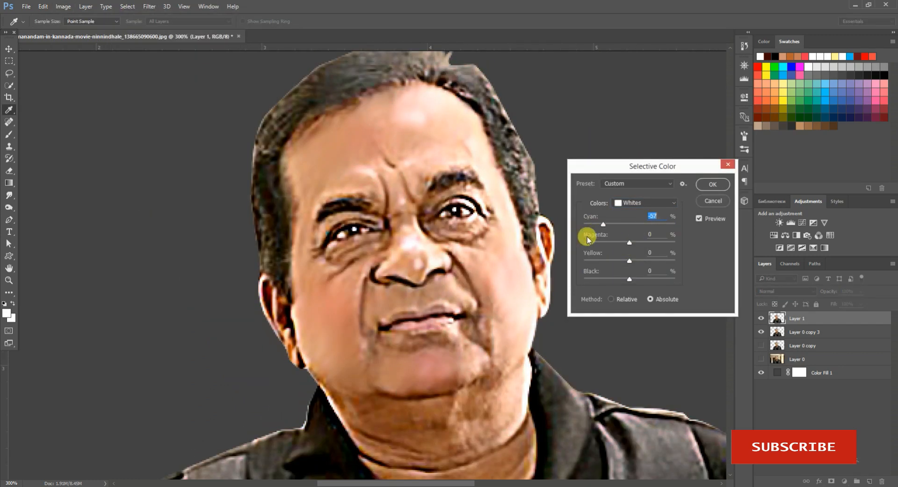
pyautogui.moveTo(629, 279)
pyautogui.mouseDown()
pyautogui.moveTo(641, 276)
pyautogui.moveTo(633, 279)
pyautogui.mouseUp()
pyautogui.moveTo(604, 225); pyautogui.dragTo(626, 227)
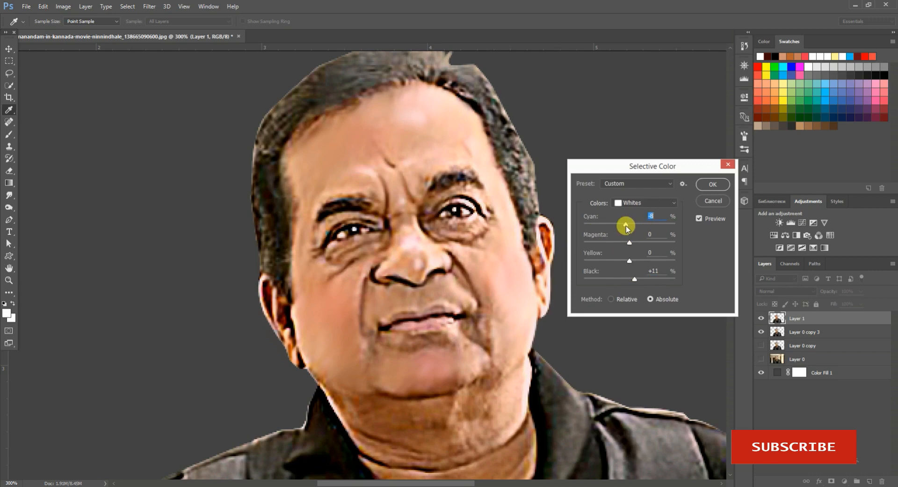
pyautogui.click(712, 185)
# - Add a dark brown crease line along the right side of the jaw at 80% strength
pyautogui.scroll(1, 524, 189)
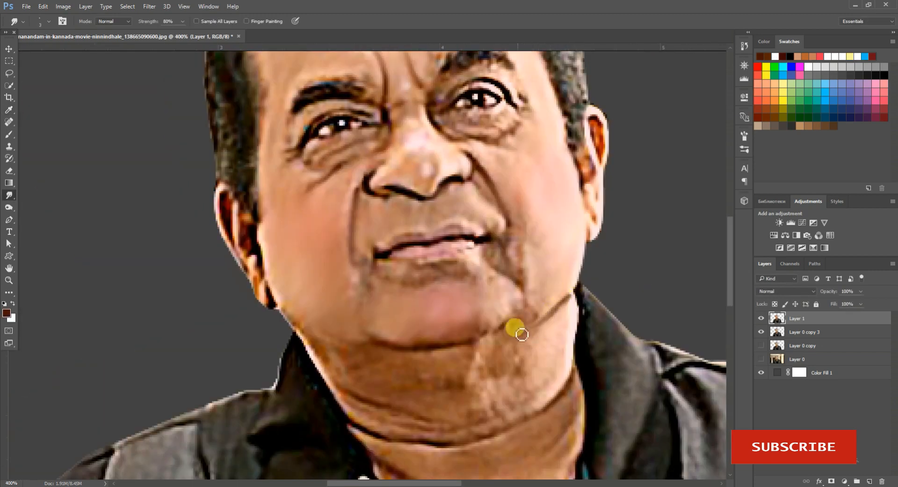
pyautogui.click(784, 117)
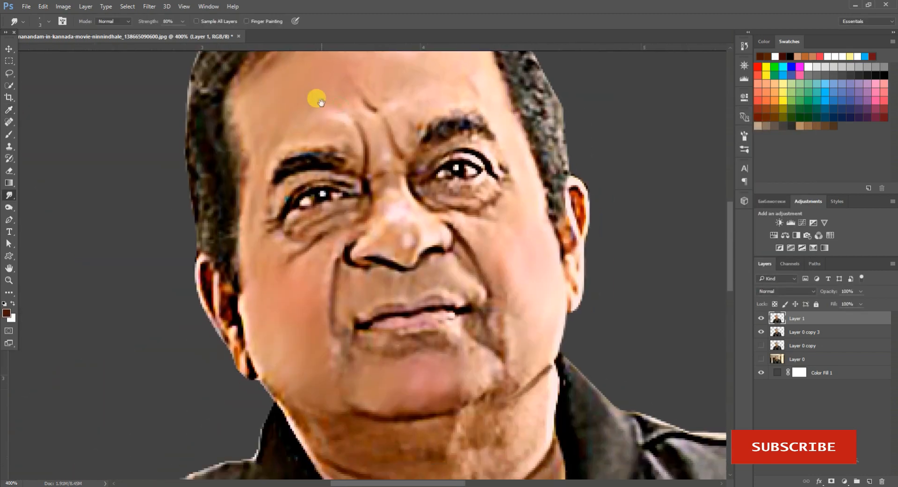
# - Smooth the eyelid and edges of the left eye with a small Smudge brush at 50% strength
pyautogui.scroll(1, 313, 212)
pyautogui.scroll(2, 349, 248)
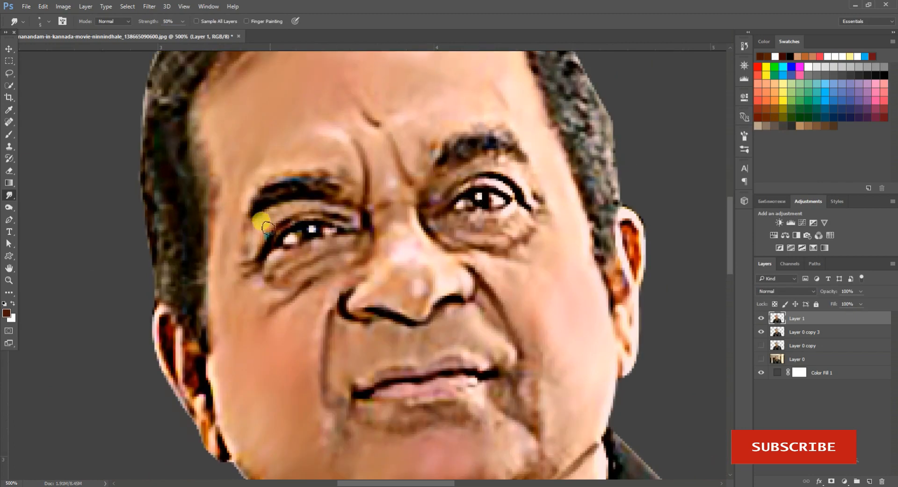
pyautogui.hotkey('ctrl', '-')
pyautogui.hotkey('ctrl', '+')
pyautogui.hotkey('ctrl', '+')
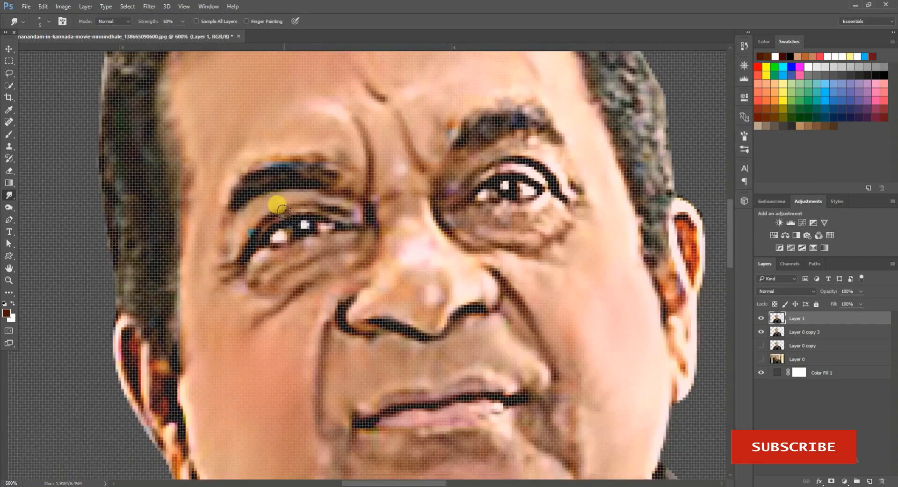
pyautogui.hotkey('ctrl', '-')
pyautogui.press('[')
pyautogui.press('[')
pyautogui.moveTo(284, 239)
pyautogui.mouseDown()
pyautogui.moveTo(316, 224)
pyautogui.moveTo(275, 231)
pyautogui.moveTo(282, 224)
pyautogui.moveTo(270, 245)
pyautogui.moveTo(369, 231)
pyautogui.mouseUp()
# - Set the Smudge strength to 65% and smooth the folds beneath both eyes
pyautogui.click(182, 21)
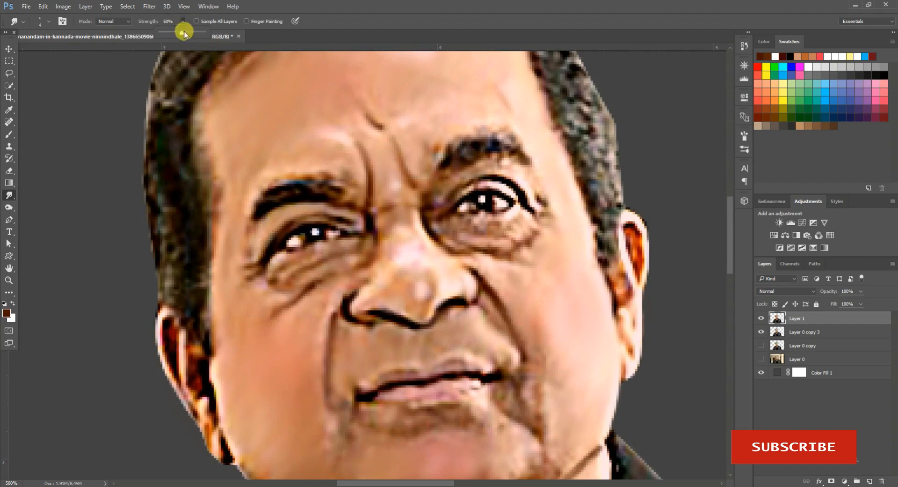
pyautogui.moveTo(183, 31); pyautogui.dragTo(191, 31)
pyautogui.moveTo(284, 239)
pyautogui.mouseDown()
pyautogui.moveTo(302, 228)
pyautogui.moveTo(268, 255)
pyautogui.moveTo(340, 224)
pyautogui.moveTo(333, 247)
pyautogui.moveTo(281, 263)
pyautogui.moveTo(388, 239)
pyautogui.moveTo(342, 259)
pyautogui.moveTo(334, 295)
pyautogui.moveTo(323, 272)
pyautogui.mouseUp()
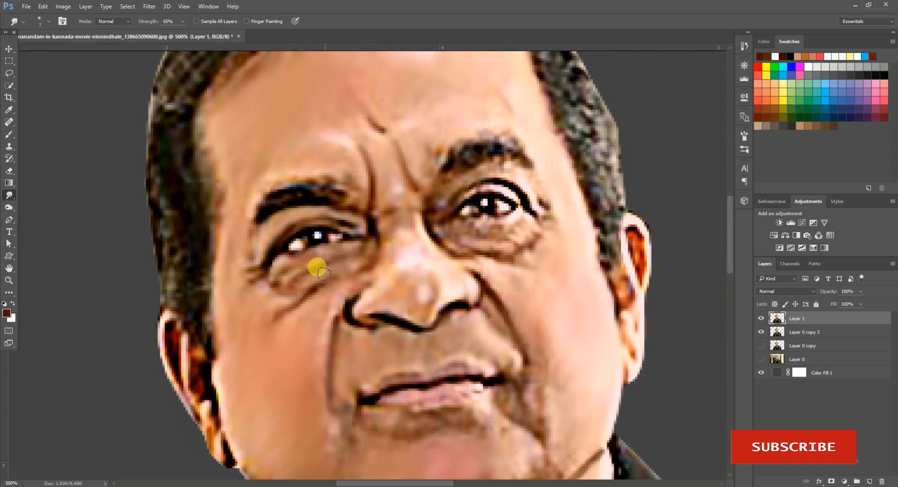
pyautogui.moveTo(283, 299)
pyautogui.mouseDown()
pyautogui.moveTo(327, 303)
pyautogui.moveTo(369, 276)
pyautogui.moveTo(384, 244)
pyautogui.moveTo(460, 266)
pyautogui.mouseUp()
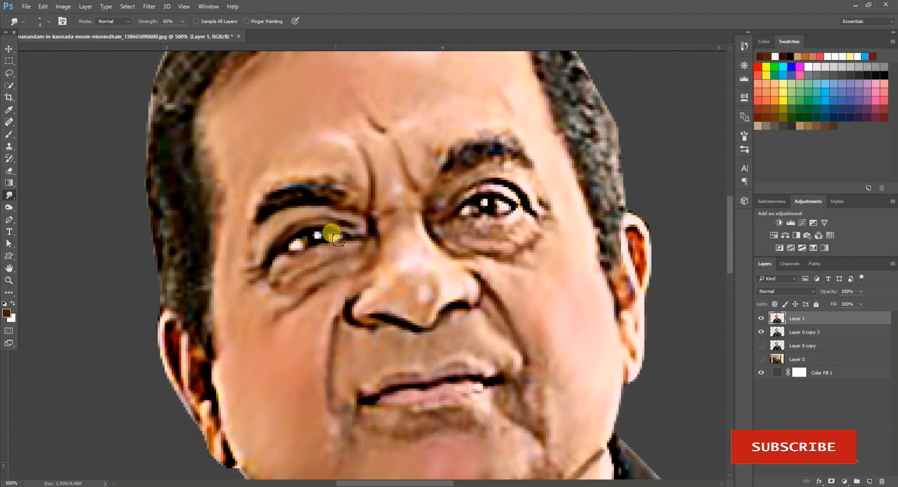
# - Smooth the right eyebrow's edges and the skin around the right upper eyelid with small Smudge strokes
pyautogui.scroll(3, 508, 248)
pyautogui.press('[')
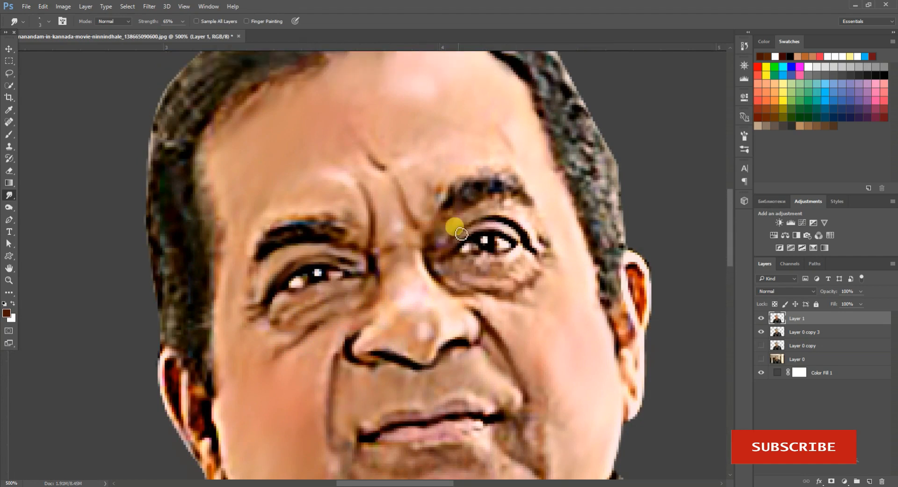
pyautogui.moveTo(461, 233)
pyautogui.mouseDown()
pyautogui.moveTo(516, 228)
pyautogui.moveTo(465, 235)
pyautogui.moveTo(528, 239)
pyautogui.moveTo(552, 250)
pyautogui.moveTo(512, 216)
pyautogui.moveTo(526, 225)
pyautogui.moveTo(493, 212)
pyautogui.moveTo(522, 217)
pyautogui.moveTo(498, 210)
pyautogui.moveTo(442, 226)
pyautogui.moveTo(444, 239)
pyautogui.moveTo(434, 219)
pyautogui.moveTo(445, 183)
pyautogui.moveTo(429, 189)
pyautogui.moveTo(458, 185)
pyautogui.mouseUp()
pyautogui.press(']')
pyautogui.press(']')
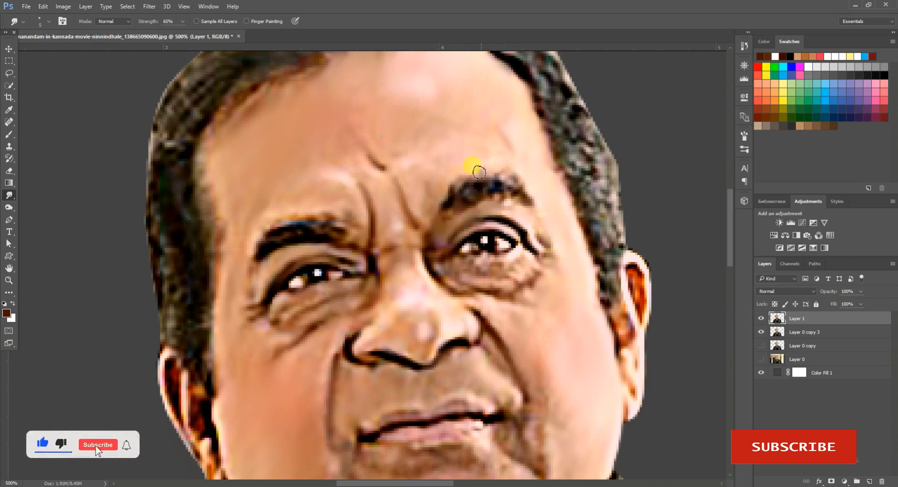
pyautogui.scroll(-1, 480, 174)
pyautogui.moveTo(552, 224)
pyautogui.mouseDown()
pyautogui.moveTo(541, 213)
pyautogui.moveTo(501, 227)
pyautogui.moveTo(462, 225)
pyautogui.mouseUp()
# - Smooth the skin and contours of both ears with the Smudge tool
pyautogui.hotkey('ctrl', '-')
pyautogui.hotkey('ctrl', '-')
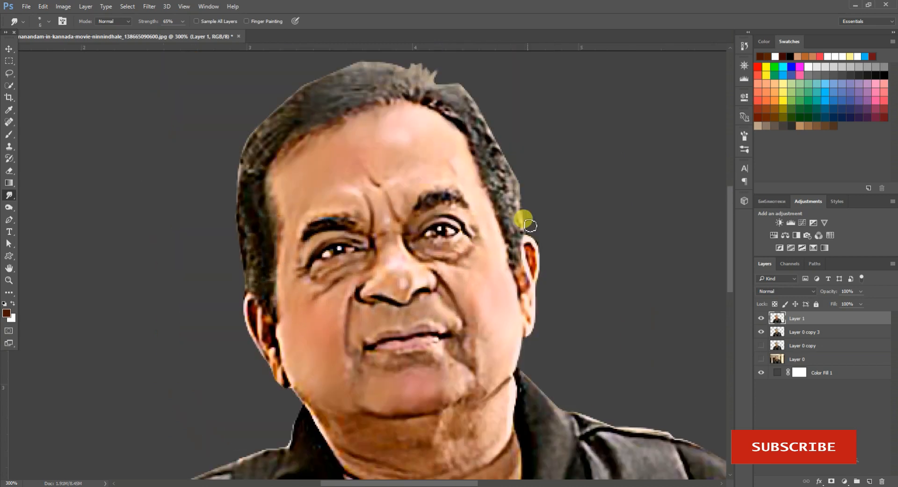
pyautogui.scroll(-1, 526, 222)
pyautogui.hotkey('ctrl', '+')
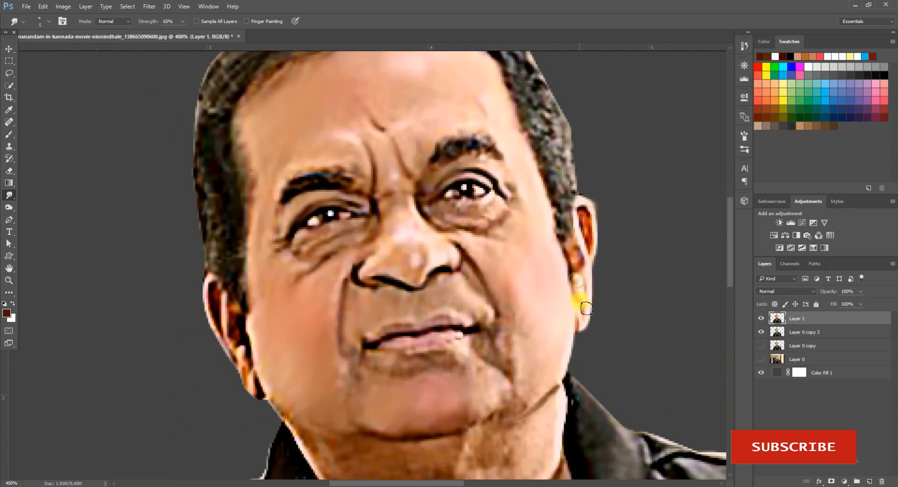
pyautogui.moveTo(586, 308)
pyautogui.mouseDown()
pyautogui.moveTo(575, 253)
pyautogui.moveTo(586, 220)
pyautogui.moveTo(592, 275)
pyautogui.mouseUp()
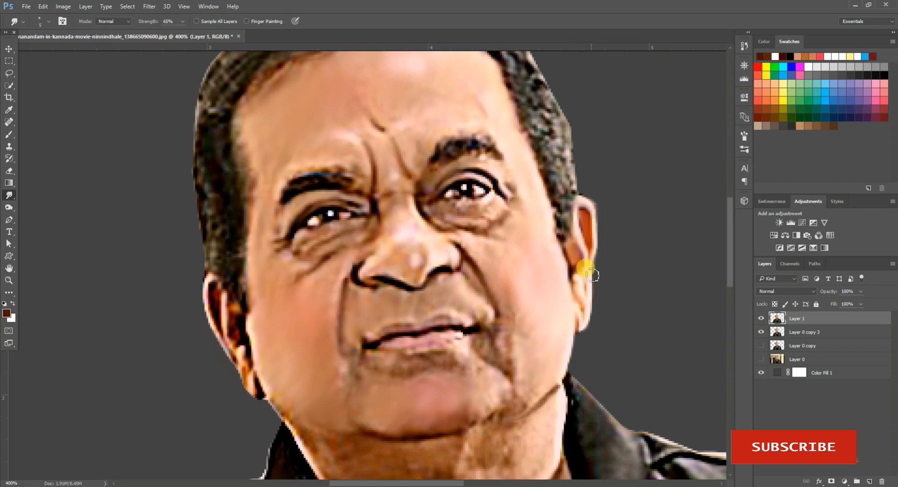
pyautogui.scroll(-3, 606, 290)
pyautogui.moveTo(208, 229)
pyautogui.mouseDown()
pyautogui.moveTo(233, 289)
pyautogui.moveTo(231, 221)
pyautogui.moveTo(217, 216)
pyautogui.moveTo(246, 260)
pyautogui.moveTo(255, 308)
pyautogui.mouseUp()
# - Set the Smudge strength to 35%, enlarge the brush and smooth the neck skin below the chin
pyautogui.scroll(-5, 349, 272)
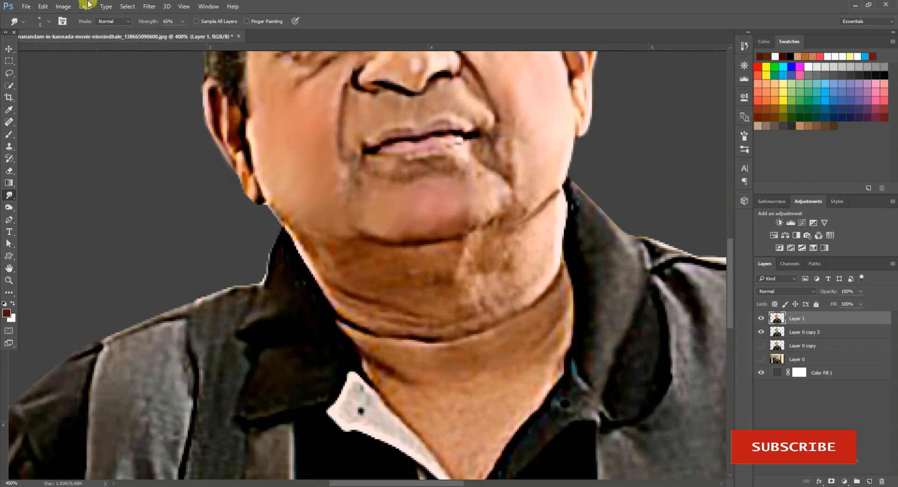
pyautogui.click(182, 22)
pyautogui.moveTo(183, 33); pyautogui.dragTo(168, 33)
pyautogui.press(']')
pyautogui.press(']')
pyautogui.press(']')
pyautogui.press(']')
pyautogui.moveTo(383, 262)
pyautogui.mouseDown()
pyautogui.moveTo(356, 273)
pyautogui.moveTo(383, 284)
pyautogui.moveTo(442, 268)
pyautogui.moveTo(423, 254)
pyautogui.moveTo(448, 261)
pyautogui.moveTo(402, 270)
pyautogui.moveTo(303, 246)
pyautogui.moveTo(336, 305)
pyautogui.moveTo(408, 345)
pyautogui.mouseUp()
pyautogui.moveTo(320, 249)
pyautogui.mouseDown()
pyautogui.moveTo(338, 264)
pyautogui.moveTo(306, 250)
pyautogui.moveTo(318, 274)
pyautogui.mouseUp()
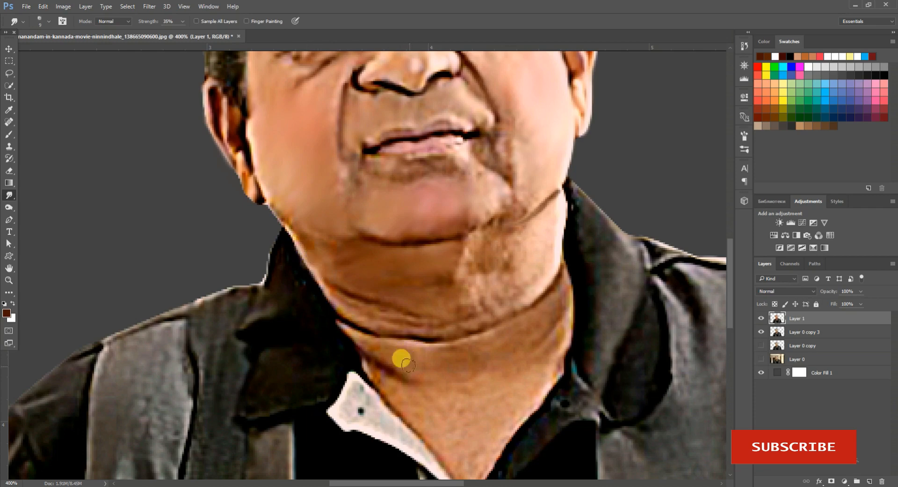
# - Set the Smudge strength to 52% and smooth the skin of the lower neck down to the collar opening
pyautogui.scroll(-2, 408, 365)
pyautogui.press(']')
pyautogui.moveTo(543, 293)
pyautogui.mouseDown()
pyautogui.moveTo(532, 336)
pyautogui.moveTo(502, 328)
pyautogui.moveTo(482, 425)
pyautogui.moveTo(432, 404)
pyautogui.moveTo(406, 365)
pyautogui.moveTo(477, 399)
pyautogui.moveTo(449, 348)
pyautogui.moveTo(487, 367)
pyautogui.moveTo(524, 294)
pyautogui.moveTo(484, 295)
pyautogui.moveTo(471, 318)
pyautogui.moveTo(500, 290)
pyautogui.moveTo(442, 307)
pyautogui.moveTo(403, 305)
pyautogui.mouseUp()
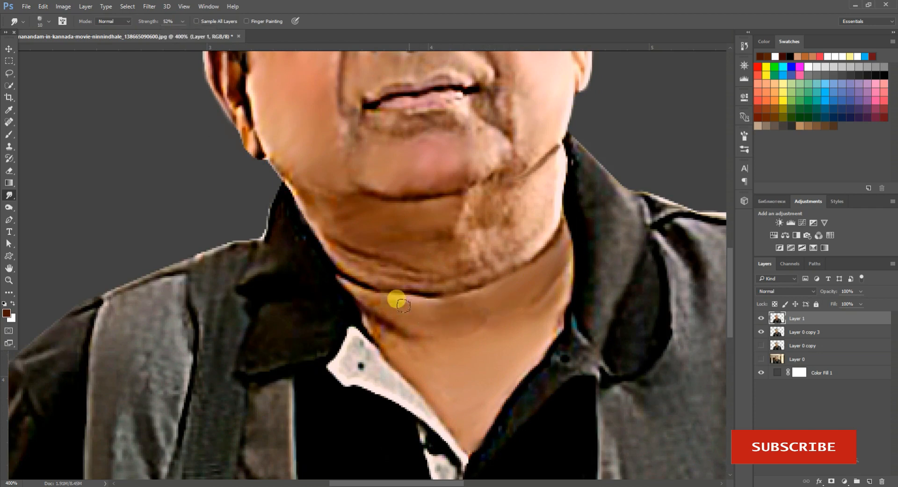
# - Set the foreground color to white and work soft highlights into the lower neck just above the collar
pyautogui.click(6, 312)
pyautogui.click(611, 100)
pyautogui.click(806, 79)
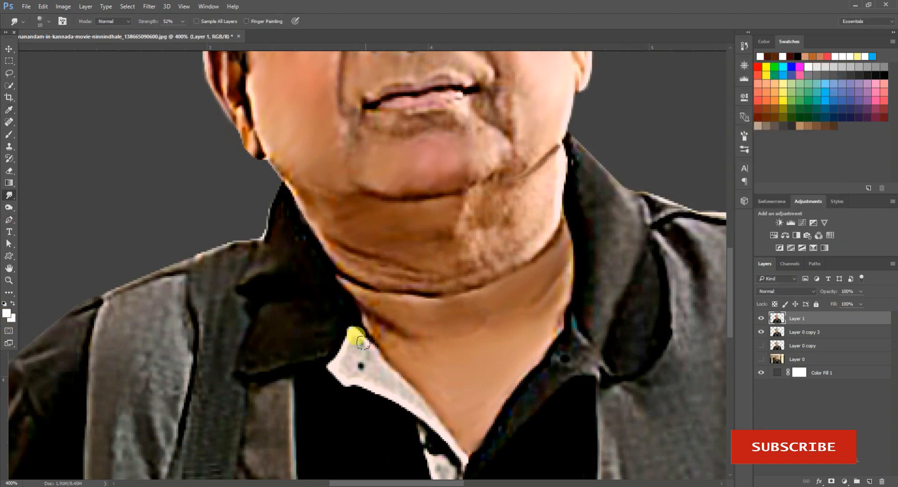
pyautogui.press('[')
pyautogui.moveTo(429, 318)
pyautogui.mouseDown()
pyautogui.moveTo(531, 365)
pyautogui.moveTo(510, 387)
pyautogui.moveTo(563, 359)
pyautogui.moveTo(518, 367)
pyautogui.moveTo(504, 401)
pyautogui.moveTo(502, 386)
pyautogui.moveTo(408, 302)
pyautogui.moveTo(354, 290)
pyautogui.moveTo(375, 330)
pyautogui.moveTo(415, 339)
pyautogui.moveTo(372, 330)
pyautogui.moveTo(397, 346)
pyautogui.moveTo(486, 319)
pyautogui.moveTo(499, 327)
pyautogui.moveTo(572, 275)
pyautogui.moveTo(565, 315)
pyautogui.moveTo(572, 263)
pyautogui.moveTo(352, 321)
pyautogui.mouseUp()
# - Smooth the blotchy skin under the chin and along the jaw above the neck fold with the Smudge tool
pyautogui.scroll(2, 352, 321)
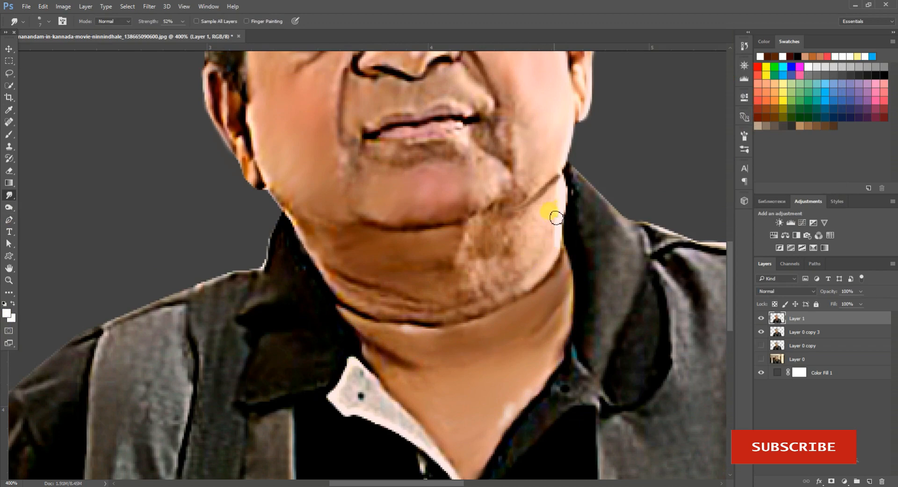
pyautogui.moveTo(560, 190)
pyautogui.mouseDown()
pyautogui.moveTo(534, 232)
pyautogui.moveTo(540, 252)
pyautogui.moveTo(520, 229)
pyautogui.moveTo(504, 271)
pyautogui.moveTo(519, 284)
pyautogui.moveTo(505, 223)
pyautogui.moveTo(466, 236)
pyautogui.moveTo(499, 278)
pyautogui.moveTo(484, 268)
pyautogui.moveTo(487, 278)
pyautogui.moveTo(439, 277)
pyautogui.moveTo(481, 295)
pyautogui.moveTo(480, 268)
pyautogui.moveTo(500, 304)
pyautogui.moveTo(539, 291)
pyautogui.moveTo(456, 319)
pyautogui.moveTo(489, 317)
pyautogui.moveTo(437, 328)
pyautogui.moveTo(486, 313)
pyautogui.moveTo(427, 320)
pyautogui.moveTo(421, 305)
pyautogui.moveTo(445, 311)
pyautogui.moveTo(368, 310)
pyautogui.moveTo(375, 300)
pyautogui.moveTo(325, 279)
pyautogui.moveTo(320, 260)
pyautogui.moveTo(398, 264)
pyautogui.mouseUp()
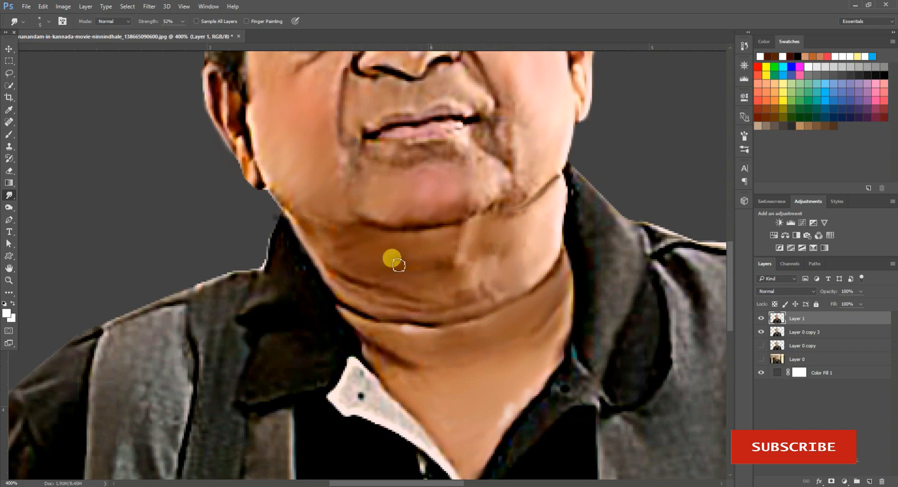
pyautogui.moveTo(510, 215)
pyautogui.mouseDown()
pyautogui.moveTo(525, 192)
pyautogui.moveTo(502, 203)
pyautogui.mouseUp()
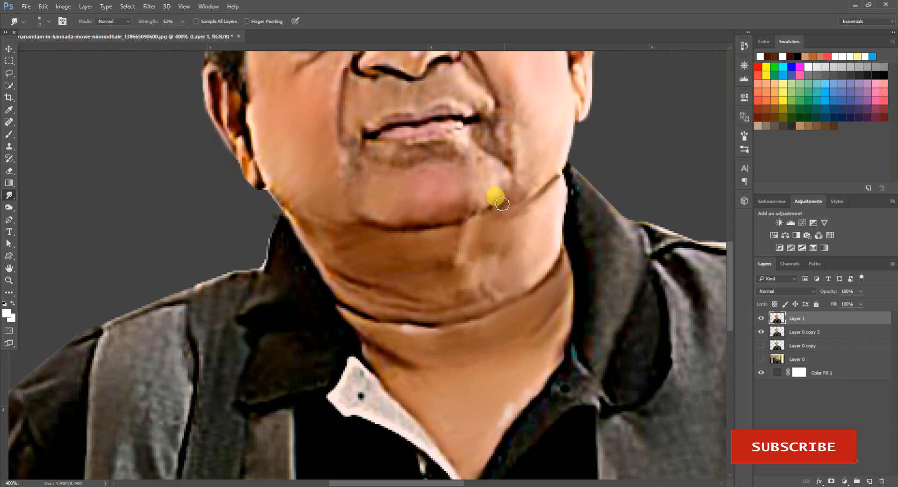
# - Smudge the hair into soft strands across the crown and down both sides of the head
pyautogui.scroll(3, 545, 214)
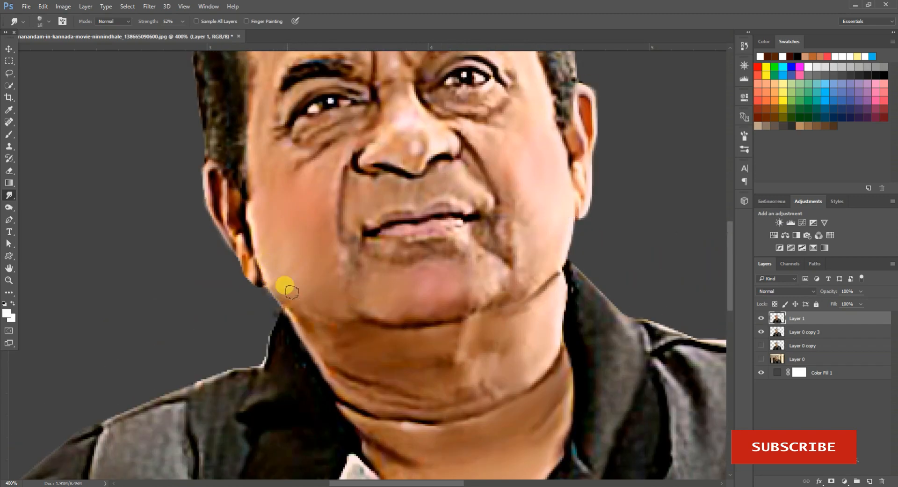
pyautogui.scroll(7, 409, 280)
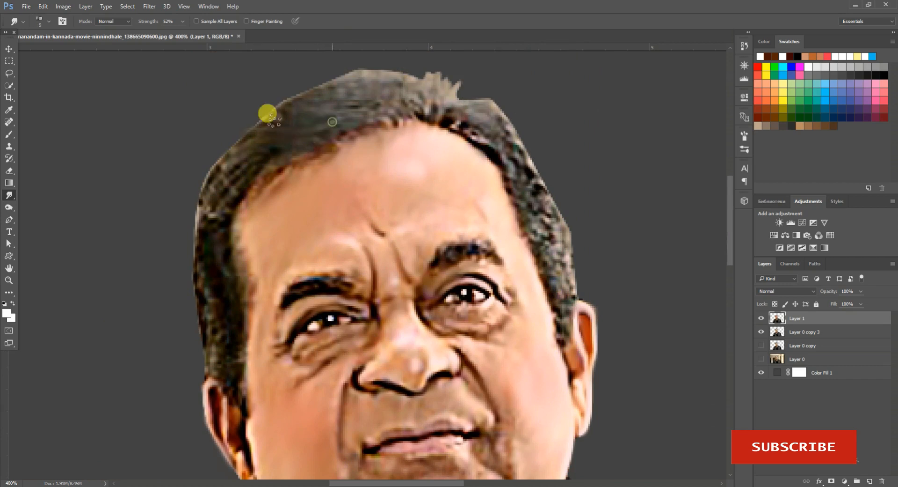
pyautogui.moveTo(332, 122); pyautogui.dragTo(421, 90)
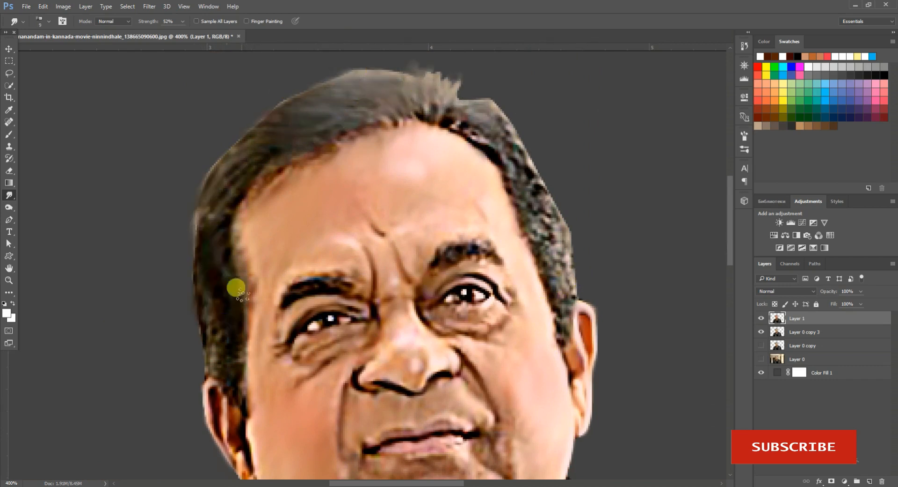
pyautogui.moveTo(236, 288)
pyautogui.mouseDown()
pyautogui.moveTo(218, 234)
pyautogui.moveTo(227, 383)
pyautogui.moveTo(239, 403)
pyautogui.moveTo(192, 345)
pyautogui.moveTo(203, 294)
pyautogui.moveTo(194, 323)
pyautogui.mouseUp()
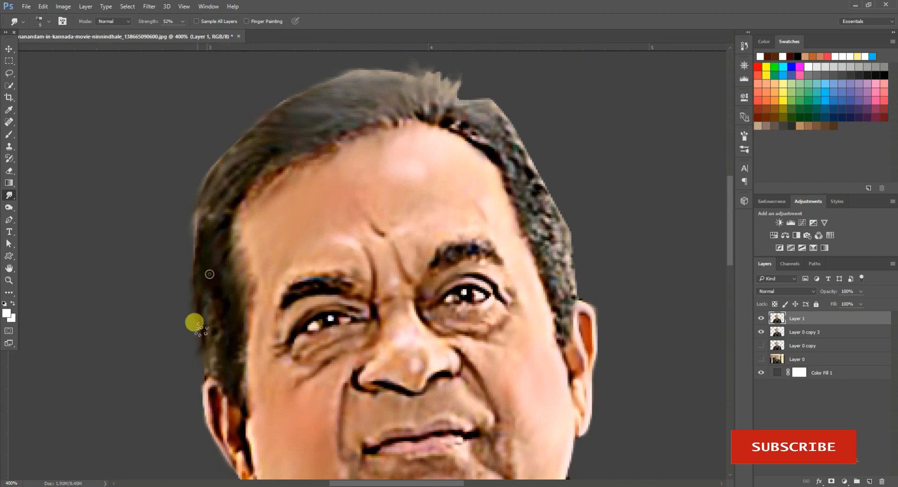
pyautogui.moveTo(449, 112)
pyautogui.mouseDown()
pyautogui.moveTo(480, 111)
pyautogui.moveTo(480, 95)
pyautogui.moveTo(469, 117)
pyautogui.moveTo(475, 86)
pyautogui.moveTo(436, 93)
pyautogui.moveTo(429, 62)
pyautogui.mouseUp()
pyautogui.moveTo(493, 119); pyautogui.dragTo(545, 210)
pyautogui.moveTo(500, 143)
pyautogui.mouseDown()
pyautogui.moveTo(539, 276)
pyautogui.moveTo(546, 232)
pyautogui.moveTo(560, 295)
pyautogui.mouseUp()
# - Hide Layer 0 copy 3 and fade out the lower body and watermark on Layer 1 with a large soft Eraser
pyautogui.scroll(-2, 554, 215)
pyautogui.scroll(-7, 610, 276)
pyautogui.hotkey('ctrl', '-')
pyautogui.hotkey('ctrl', '-')
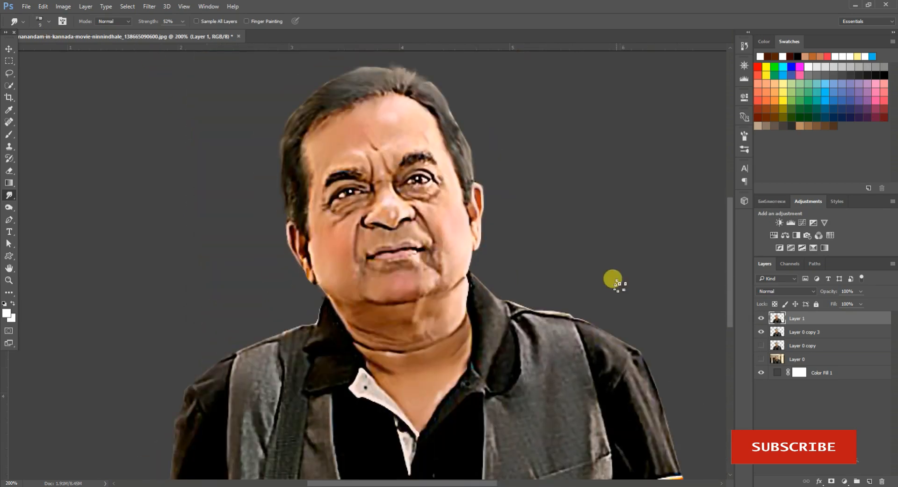
pyautogui.hotkey('ctrl', '-')
pyautogui.click(9, 171)
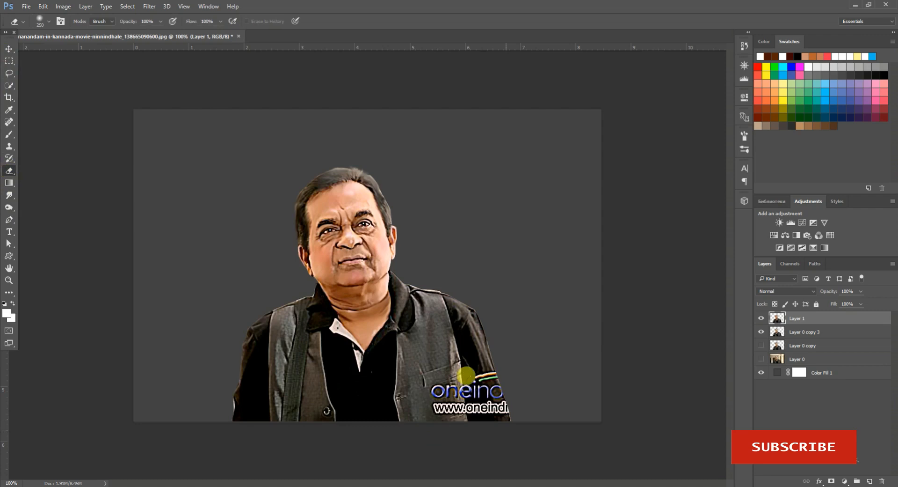
pyautogui.click(761, 332)
pyautogui.moveTo(496, 361)
pyautogui.mouseDown()
pyautogui.moveTo(147, 367)
pyautogui.moveTo(429, 383)
pyautogui.mouseUp()
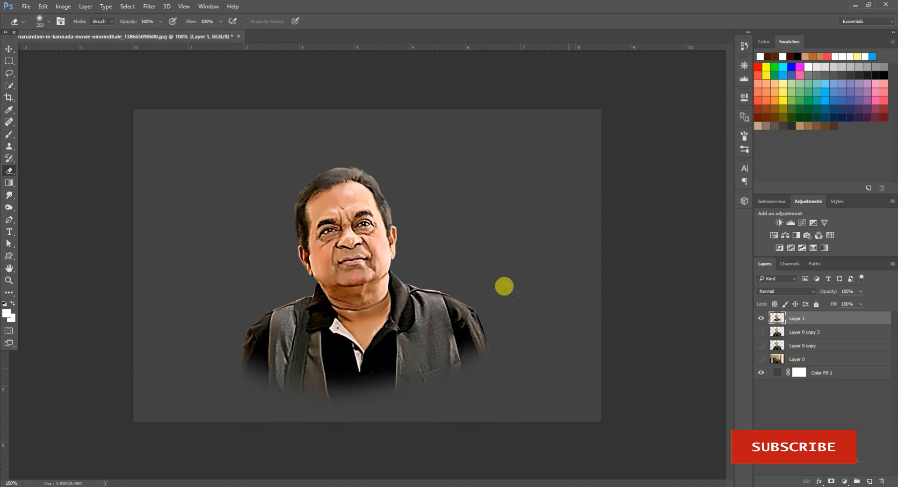
pyautogui.press('v')
pyautogui.hotkey('ctrl', '+')
pyautogui.hotkey('ctrl', '-')
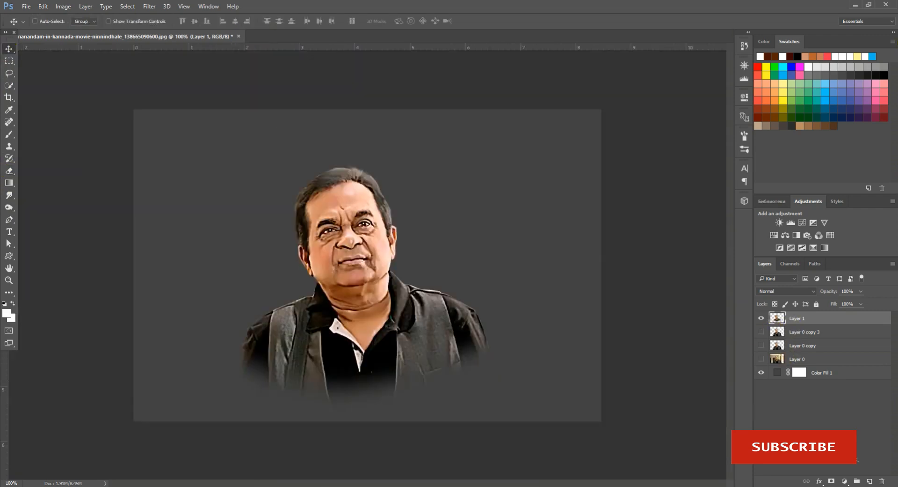
# - Create a new layer and move it beneath Layer 0, directly above the color fill layer
pyautogui.click(795, 345)
pyautogui.click(869, 481)
pyautogui.moveTo(795, 344); pyautogui.dragTo(795, 378)
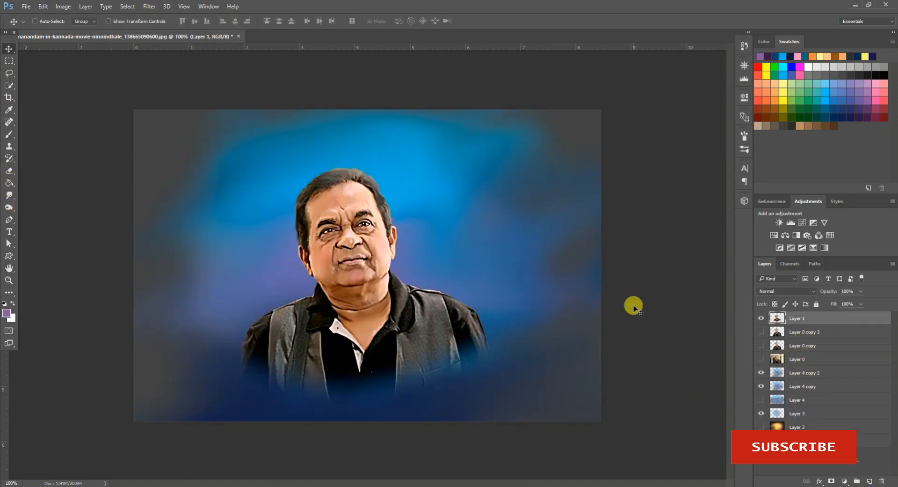
# - Outline the whole shirt and vest with the Lasso tool, following the neckline and leaving out the skin
pyautogui.hotkey('ctrl', '+')
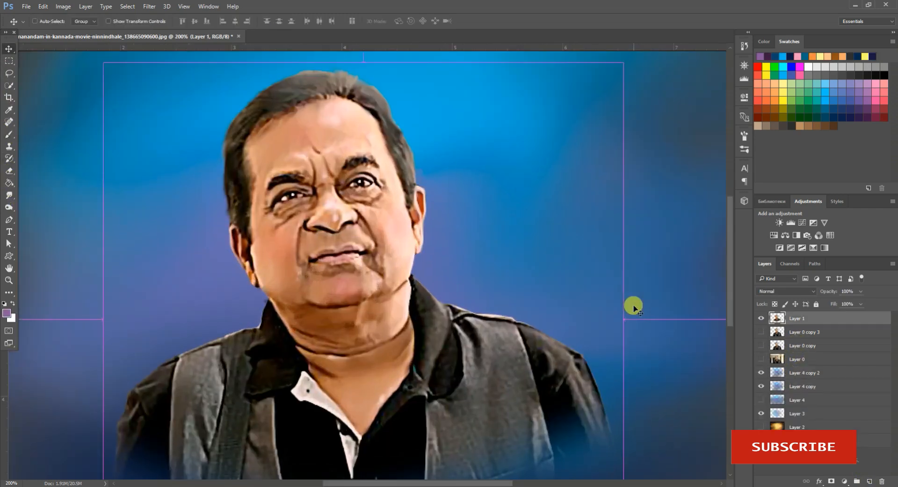
pyautogui.scroll(-5, 465, 295)
pyautogui.click(9, 194)
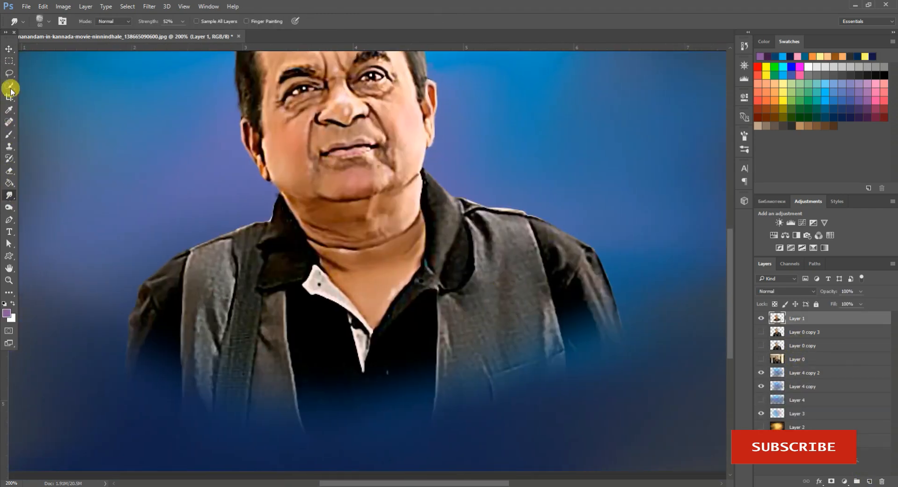
pyautogui.click(9, 73)
pyautogui.moveTo(105, 369)
pyautogui.mouseDown()
pyautogui.moveTo(200, 221)
pyautogui.moveTo(297, 222)
pyautogui.mouseUp()
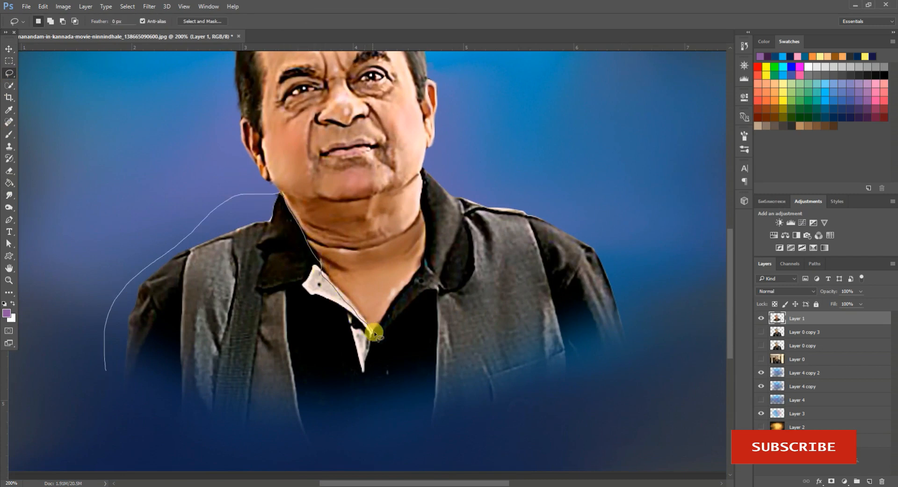
pyautogui.moveTo(374, 333); pyautogui.dragTo(426, 265)
pyautogui.moveTo(424, 170)
pyautogui.mouseDown()
pyautogui.moveTo(351, 467)
pyautogui.moveTo(104, 366)
pyautogui.mouseUp()
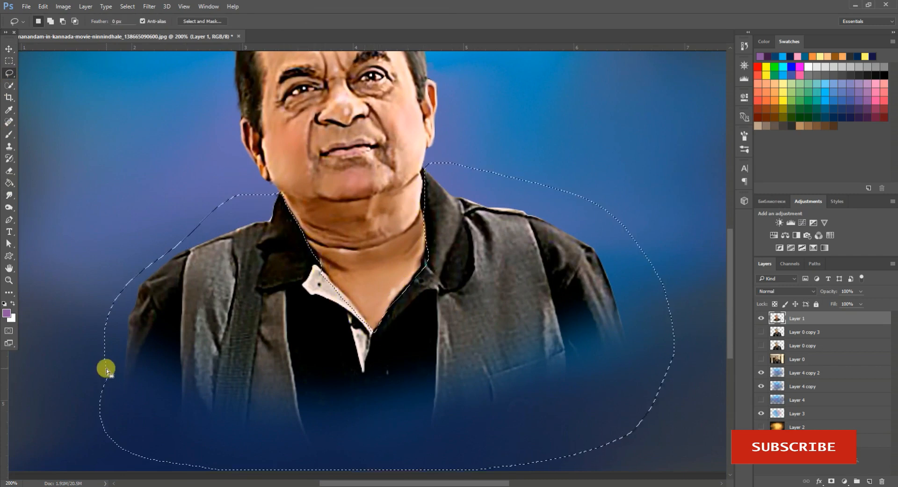
# - Apply a midtone Color Balance of +43, +33, +77 to the selected clothing and deselect it
pyautogui.hotkey('ctrl', 'b')
pyautogui.moveTo(604, 180)
pyautogui.mouseDown()
pyautogui.moveTo(622, 188)
pyautogui.moveTo(622, 170)
pyautogui.moveTo(587, 157)
pyautogui.moveTo(624, 159)
pyautogui.moveTo(628, 182)
pyautogui.mouseUp()
pyautogui.hotkey('ctrl', '-')
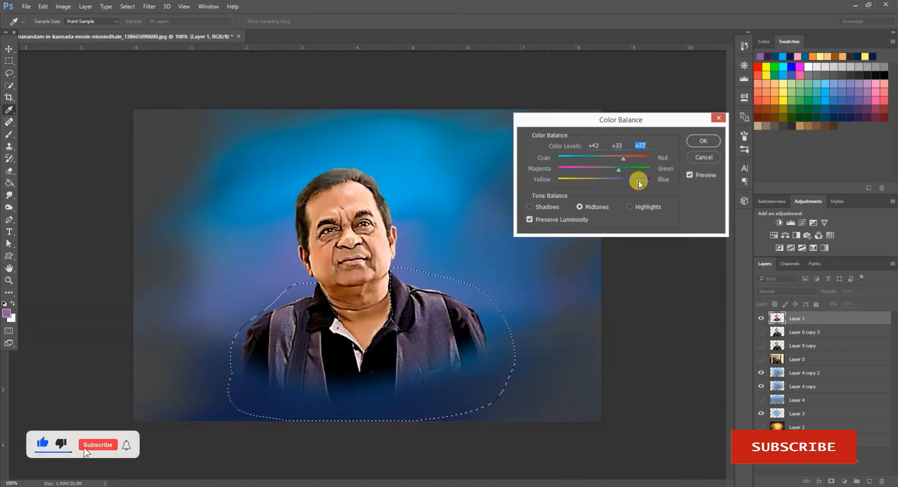
pyautogui.click(700, 139)
pyautogui.press('v')
pyautogui.hotkey('ctrl', 'd')
# - Smooth the fabric texture of the gray vest panel beneath the figure's right-hand shoulder with a gradually smaller Smudge brush
pyautogui.hotkey('ctrl', '+')
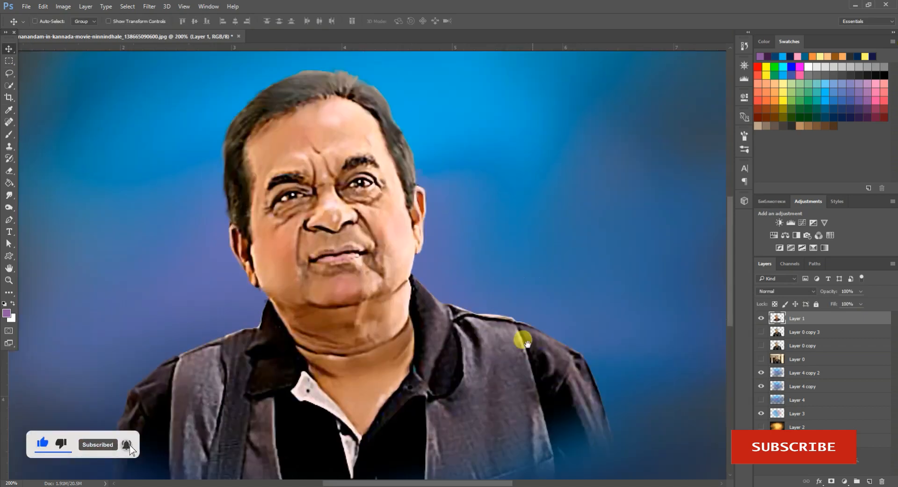
pyautogui.hotkey('ctrl', '+')
pyautogui.moveTo(523, 341); pyautogui.dragTo(458, 177)
pyautogui.click(9, 195)
pyautogui.moveTo(425, 237)
pyautogui.mouseDown()
pyautogui.moveTo(470, 266)
pyautogui.moveTo(455, 321)
pyautogui.mouseUp()
pyautogui.press('[')
pyautogui.press('[')
pyautogui.press('[')
pyautogui.press('[')
pyautogui.press('[')
pyautogui.press('[')
pyautogui.moveTo(421, 216)
pyautogui.mouseDown()
pyautogui.moveTo(430, 218)
pyautogui.moveTo(396, 261)
pyautogui.moveTo(375, 359)
pyautogui.mouseUp()
pyautogui.scroll(-2, 379, 337)
pyautogui.press('[')
pyautogui.moveTo(526, 280); pyautogui.dragTo(538, 306)
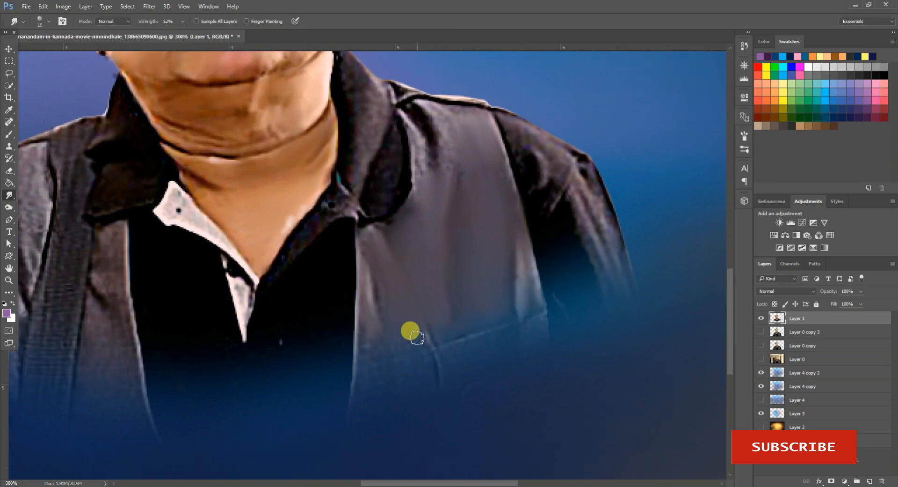
# - Enlarge the Smudge brush and soften the lower part of the same vest panel beside the black shirt front
pyautogui.scroll(-2, 410, 328)
pyautogui.press(']')
pyautogui.press(']')
pyautogui.moveTo(360, 297); pyautogui.dragTo(352, 348)
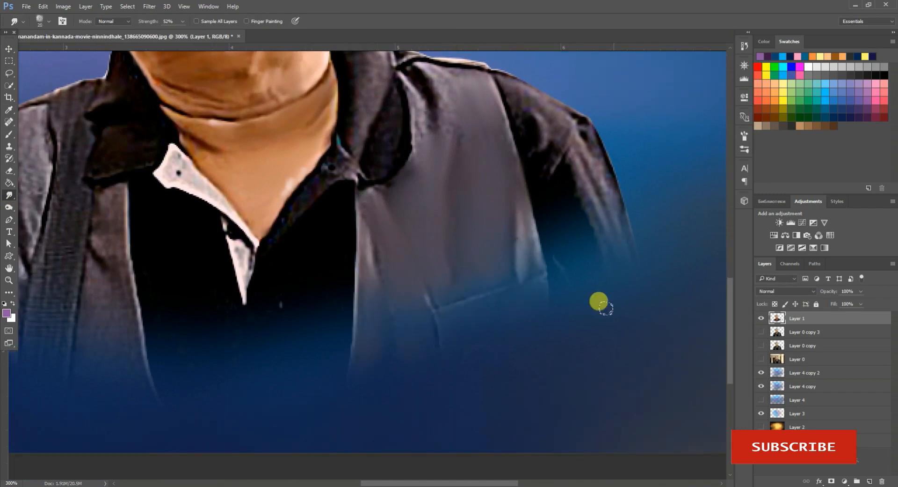
# - Smooth the folds of the black sleeve and shoulder next to that vest panel with a larger Smudge brush
pyautogui.scroll(1, 599, 302)
pyautogui.press(']')
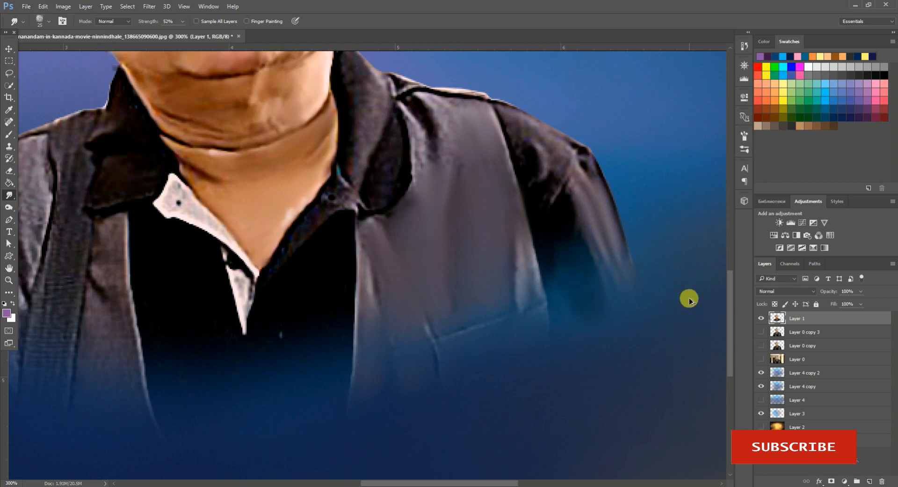
pyautogui.moveTo(583, 180)
pyautogui.mouseDown()
pyautogui.moveTo(610, 232)
pyautogui.moveTo(607, 258)
pyautogui.moveTo(635, 344)
pyautogui.mouseUp()
pyautogui.moveTo(519, 155); pyautogui.dragTo(580, 188)
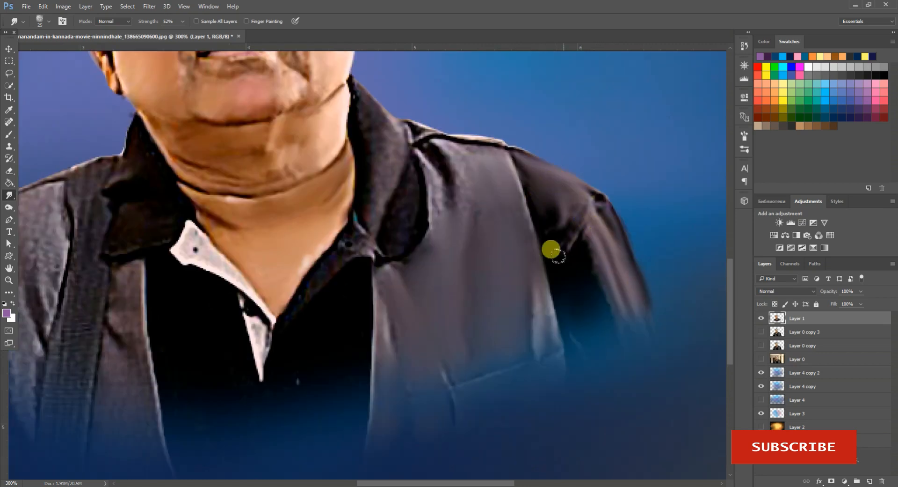
# - Smooth the dark collar beside the vest panel and clean up the edge below it with a small Smudge brush
pyautogui.press('[')
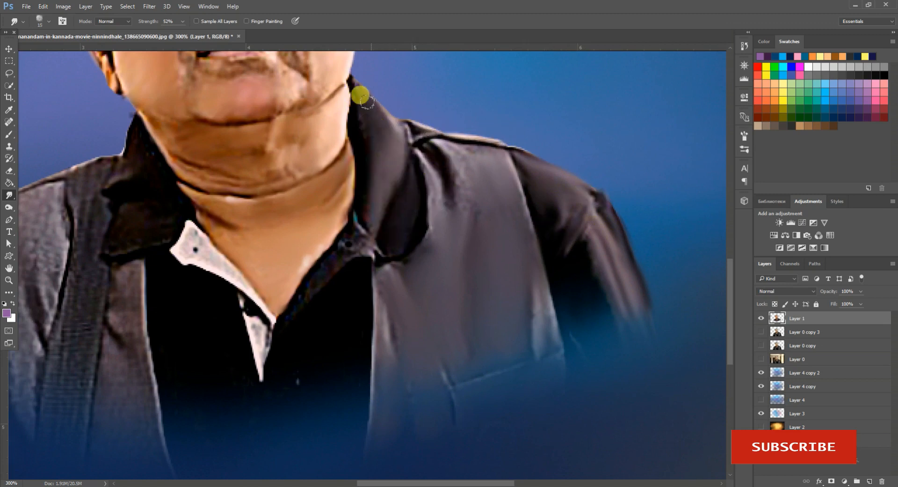
pyautogui.press('[')
pyautogui.press('[')
pyautogui.moveTo(398, 262); pyautogui.dragTo(438, 257)
pyautogui.press(']')
pyautogui.moveTo(416, 302)
pyautogui.mouseDown()
pyautogui.moveTo(566, 237)
pyautogui.moveTo(512, 300)
pyautogui.moveTo(469, 279)
pyautogui.moveTo(365, 297)
pyautogui.mouseUp()
# - Smooth the lower black shirt front and the white inner collar strip with the Smudge tool
pyautogui.press(']')
pyautogui.press(']')
pyautogui.press(']')
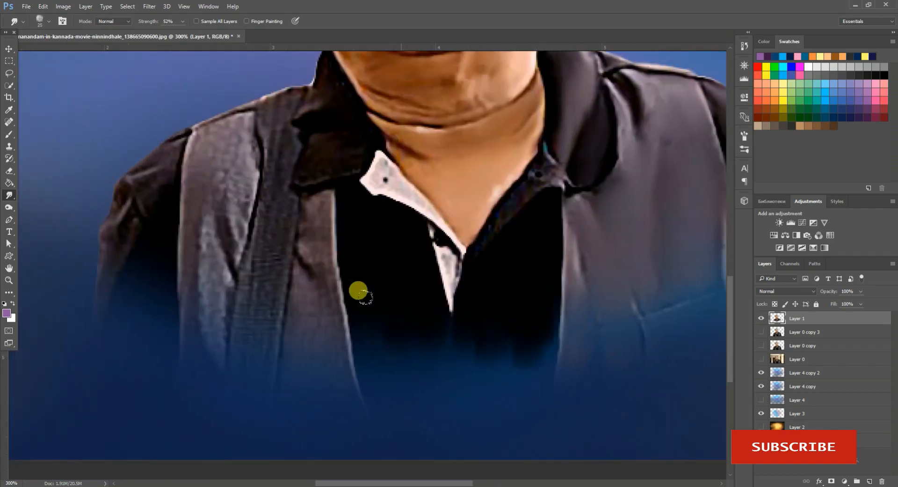
pyautogui.press('[')
pyautogui.press('[')
pyautogui.moveTo(388, 183)
pyautogui.mouseDown()
pyautogui.moveTo(436, 219)
pyautogui.moveTo(451, 285)
pyautogui.mouseUp()
# - Smudge away the fabric texture on the opposite vest panel, its dark ribbed strip and the adjoining sleeve
pyautogui.moveTo(299, 152)
pyautogui.mouseDown()
pyautogui.moveTo(323, 129)
pyautogui.moveTo(308, 99)
pyautogui.moveTo(279, 127)
pyautogui.moveTo(277, 101)
pyautogui.moveTo(240, 126)
pyautogui.moveTo(288, 215)
pyautogui.moveTo(317, 199)
pyautogui.moveTo(313, 249)
pyautogui.moveTo(325, 294)
pyautogui.mouseUp()
pyautogui.press(']')
pyautogui.press(']')
pyautogui.press(']')
pyautogui.moveTo(289, 258)
pyautogui.mouseDown()
pyautogui.moveTo(274, 240)
pyautogui.moveTo(255, 357)
pyautogui.moveTo(228, 201)
pyautogui.moveTo(189, 170)
pyautogui.moveTo(200, 202)
pyautogui.moveTo(147, 190)
pyautogui.moveTo(103, 282)
pyautogui.mouseUp()
pyautogui.press('[')
pyautogui.press('[')
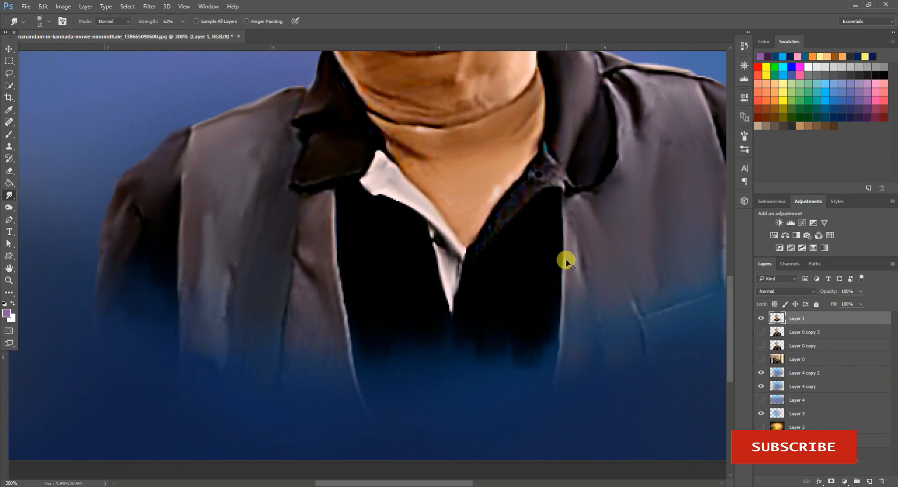
# - Load the figure's outline as a selection and set up a green Brush with 36% opacity
pyautogui.hotkey('ctrl', '-')
pyautogui.hotkey('ctrl', '-')
pyautogui.hotkey('ctrl', '+')
pyautogui.hotkey('ctrl', '+')
pyautogui.press('b')
pyautogui.hotkey('ctrl', '-')
pyautogui.click(809, 109)
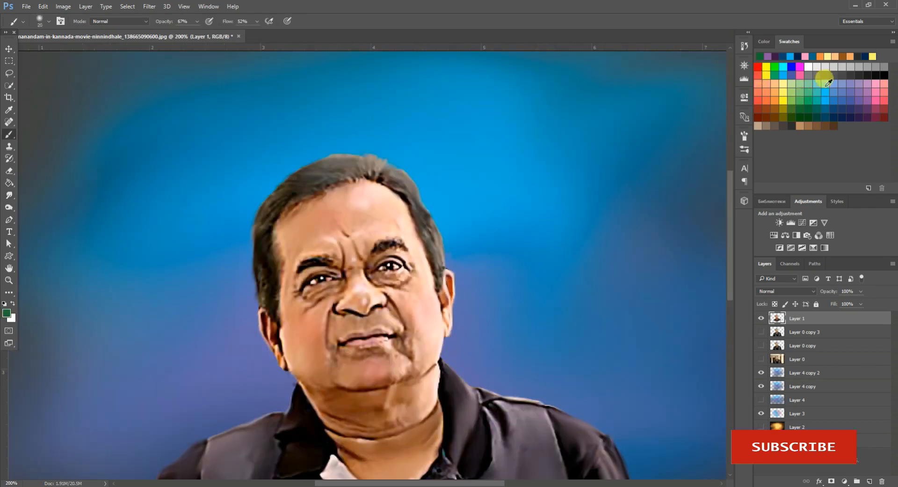
pyautogui.click(800, 93)
pyautogui.click(774, 66)
pyautogui.press(']')
pyautogui.press(']')
pyautogui.press(']')
pyautogui.click(197, 22)
pyautogui.moveTo(196, 31); pyautogui.dragTo(182, 31)
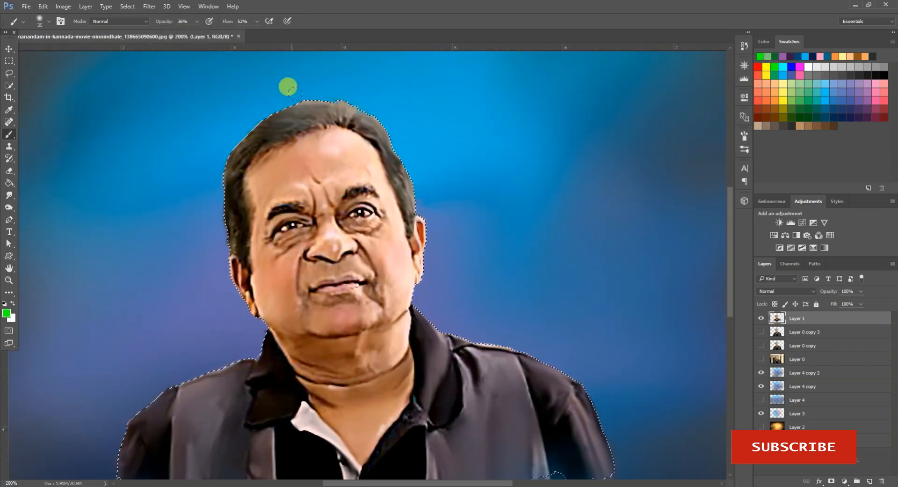
# - Enlarge the brush and tint the crown and left side of the hair with red
pyautogui.click(799, 66)
pyautogui.click(758, 67)
pyautogui.press(']')
pyautogui.press(']')
pyautogui.press(']')
pyautogui.press(']')
pyautogui.press(']')
pyautogui.press(']')
pyautogui.press(']')
pyautogui.moveTo(346, 56); pyautogui.dragTo(178, 140)
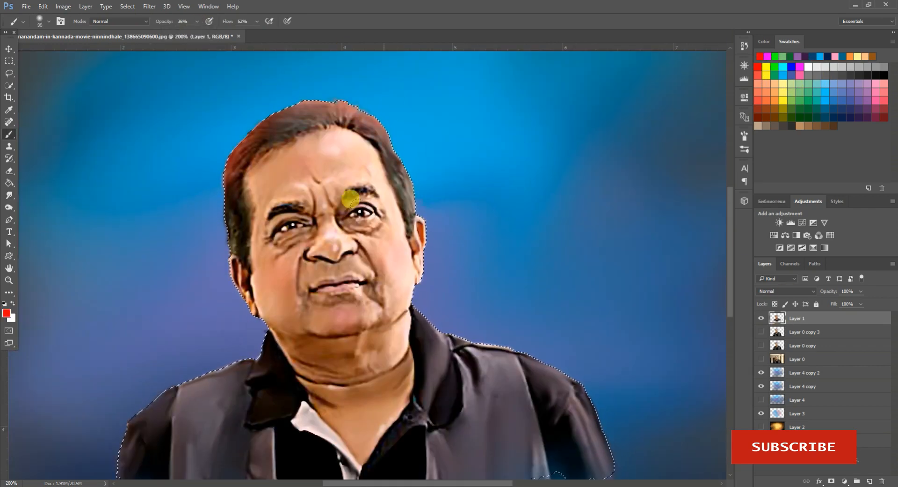
# - Tint the right side of the hair with green and deselect the figure
pyautogui.click(783, 76)
pyautogui.click(775, 66)
pyautogui.moveTo(402, 132); pyautogui.dragTo(413, 196)
pyautogui.hotkey('ctrl', 'd')
pyautogui.press('v')
# - Smudge the outer edge of the red-tinted hair from the left side up to the crown
pyautogui.hotkey('ctrl', '+')
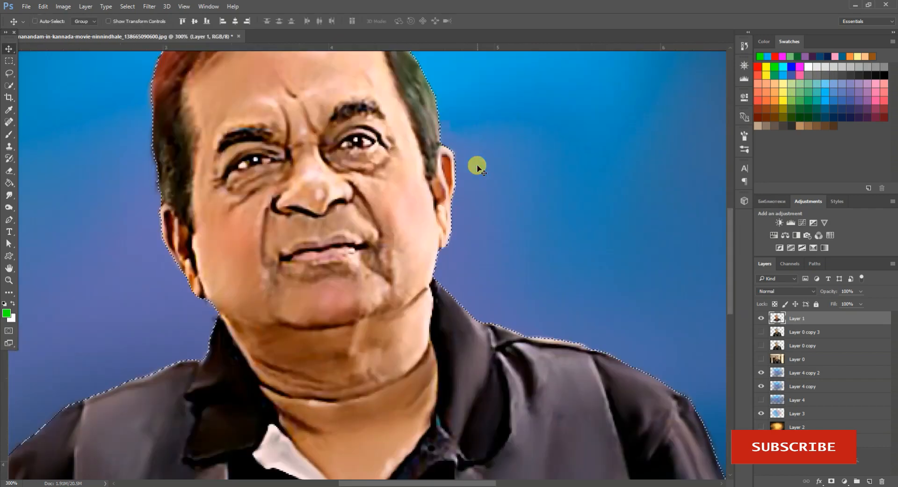
pyautogui.scroll(3, 478, 166)
pyautogui.click(9, 195)
pyautogui.hotkey('ctrl', '+')
pyautogui.moveTo(117, 266)
pyautogui.mouseDown()
pyautogui.moveTo(105, 293)
pyautogui.moveTo(123, 349)
pyautogui.mouseUp()
pyautogui.moveTo(107, 225)
pyautogui.mouseDown()
pyautogui.moveTo(123, 161)
pyautogui.moveTo(182, 128)
pyautogui.moveTo(201, 89)
pyautogui.moveTo(235, 126)
pyautogui.moveTo(290, 99)
pyautogui.mouseUp()
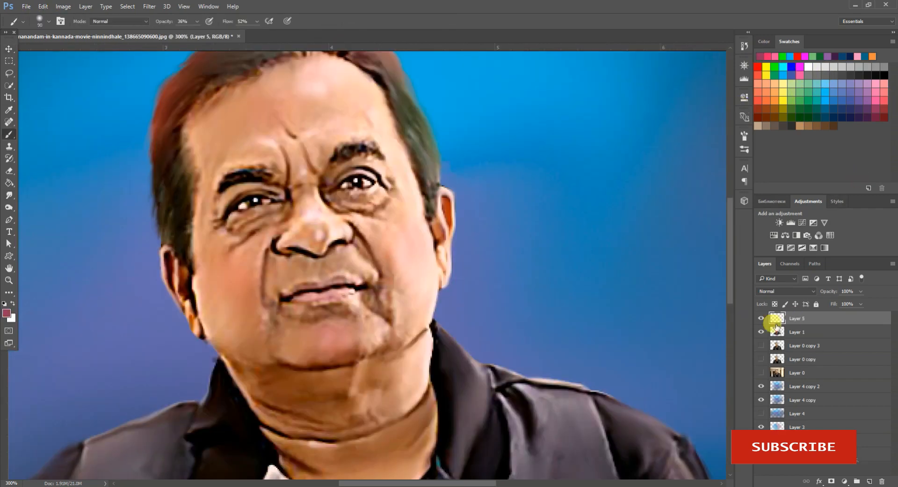
# - Paint the lips dark pink on a new layer above the portrait
pyautogui.moveTo(286, 298); pyautogui.dragTo(363, 286)
pyautogui.press('v')
# - Try other blend modes, including Soft Light, on the lip color layer
pyautogui.click(801, 290)
pyautogui.click(776, 326)
pyautogui.hotkey('ctrl', '-')
pyautogui.press('Down')
pyautogui.press('Down')
pyautogui.press('Down')
pyautogui.press('Down')
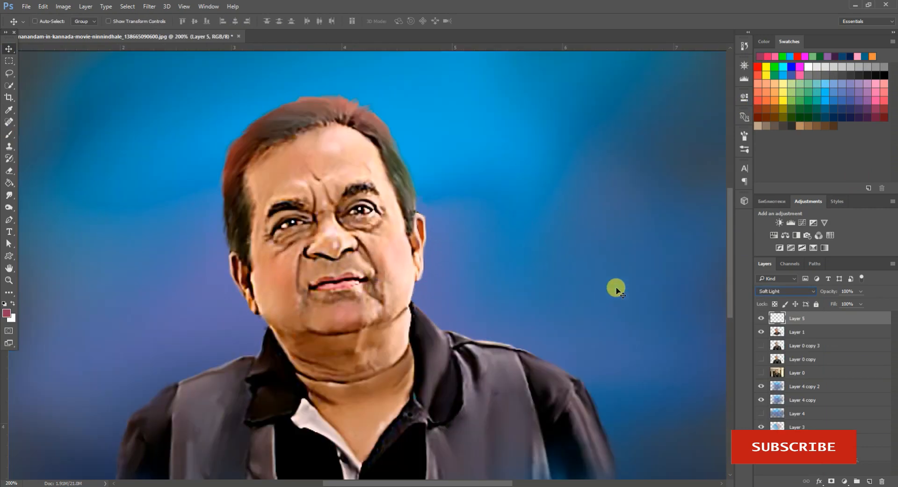
# - Return the lip color layer to Normal blending and slightly reduce its opacity
pyautogui.click(860, 291)
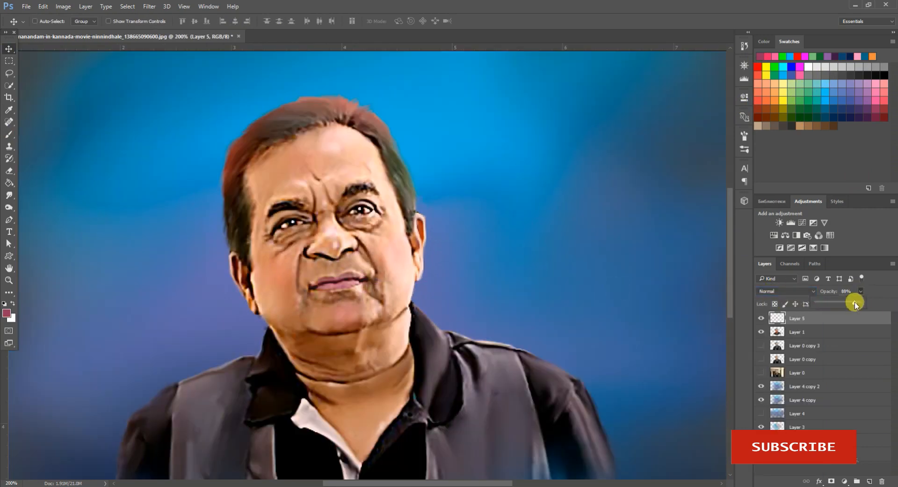
pyautogui.moveTo(855, 302); pyautogui.dragTo(851, 302)
# - Fine-tune the lip color layer's hue and saturation with a Hue/Saturation adjustment
pyautogui.hotkey('ctrl', '+')
pyautogui.hotkey('ctrl', '+')
pyautogui.moveTo(553, 186); pyautogui.dragTo(621, 259)
pyautogui.rightClick(803, 331)
pyautogui.click(797, 319)
pyautogui.hotkey('ctrl', 'u')
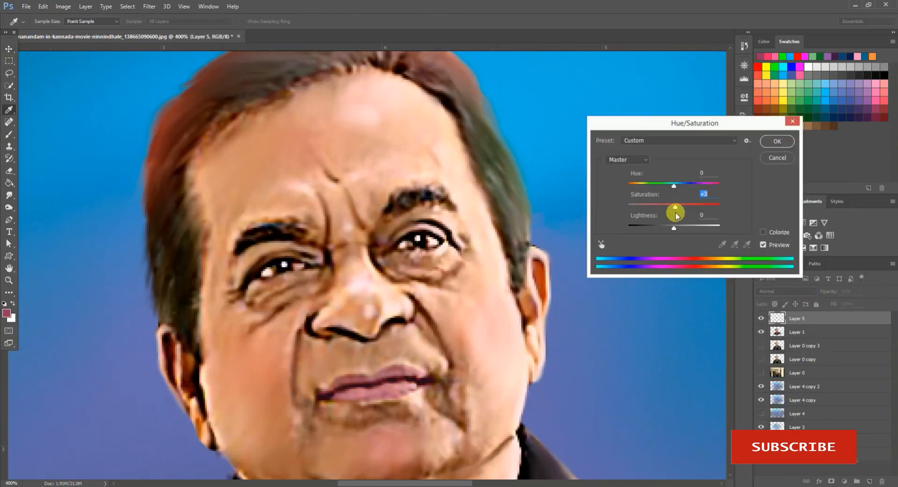
pyautogui.moveTo(678, 208)
pyautogui.mouseDown()
pyautogui.moveTo(681, 216)
pyautogui.moveTo(676, 208)
pyautogui.mouseUp()
pyautogui.moveTo(674, 186)
pyautogui.mouseDown()
pyautogui.moveTo(682, 188)
pyautogui.moveTo(673, 188)
pyautogui.mouseUp()
pyautogui.click(777, 142)
# - Lower the lip color layer's opacity to about 66% and merge it with the portrait layer below
pyautogui.click(860, 291)
pyautogui.moveTo(860, 302); pyautogui.dragTo(840, 304)
pyautogui.scroll(-2, 608, 242)
pyautogui.keyDown('ctrl'); pyautogui.click(802, 332); pyautogui.keyUp('ctrl')
pyautogui.click(798, 319)
pyautogui.click(860, 291)
pyautogui.hotkey('ctrl', '-')
pyautogui.hotkey('ctrl', '-')
pyautogui.click(860, 291)
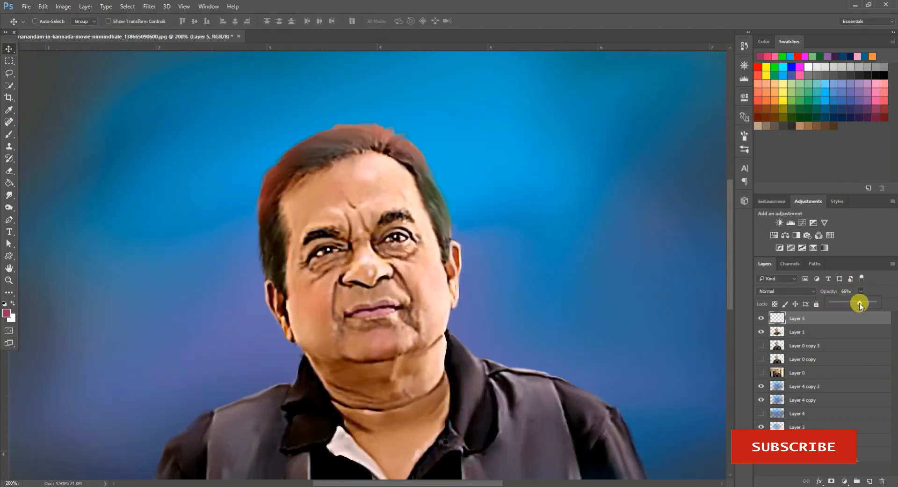
pyautogui.keyDown('ctrl'); pyautogui.click(810, 330); pyautogui.keyUp('ctrl')
pyautogui.rightClick(811, 331)
pyautogui.click(708, 340)
# - Brush a soft light red blush onto the cheek on the right side of the face
pyautogui.hotkey('ctrl', '+')
pyautogui.click(9, 134)
pyautogui.click(758, 100)
pyautogui.moveTo(458, 269); pyautogui.dragTo(467, 286)
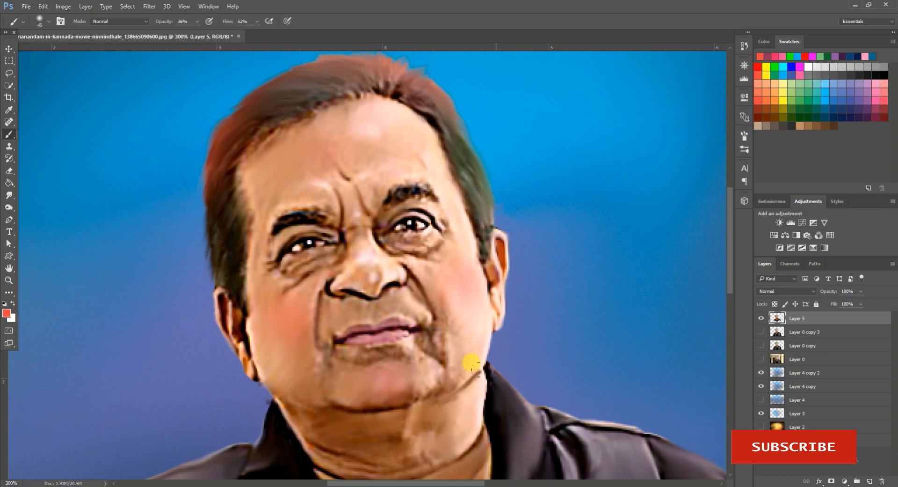
pyautogui.click(9, 195)
pyautogui.hotkey('ctrl', '+')
pyautogui.hotkey('ctrl', '-')
# - Paint small white highlights on the forehead, cheek and chin, raising the brush opacity from 36% to 100% for the strongest spots
pyautogui.click(8, 135)
pyautogui.click(6, 313)
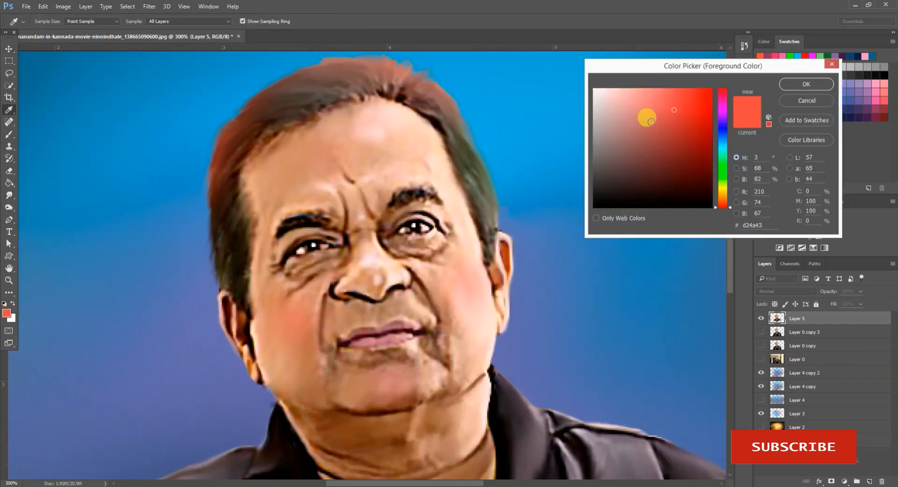
pyautogui.moveTo(645, 116); pyautogui.dragTo(608, 88)
pyautogui.click(806, 84)
pyautogui.press('[')
pyautogui.press('[')
pyautogui.press('[')
pyautogui.press('[')
pyautogui.press('[')
pyautogui.press('[')
pyautogui.press('[')
pyautogui.press('[')
pyautogui.press(']')
pyautogui.press(']')
pyautogui.press(']')
pyautogui.press(']')
pyautogui.click(369, 131)
pyautogui.click(279, 351)
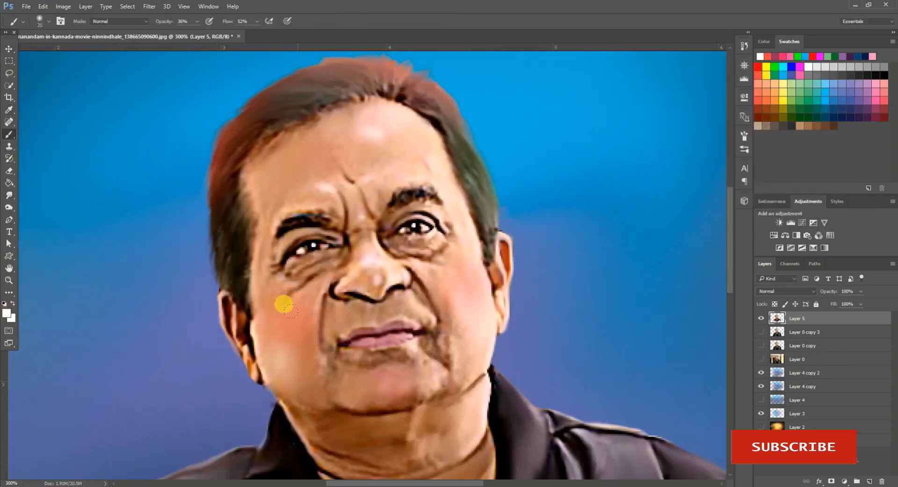
pyautogui.press('0')
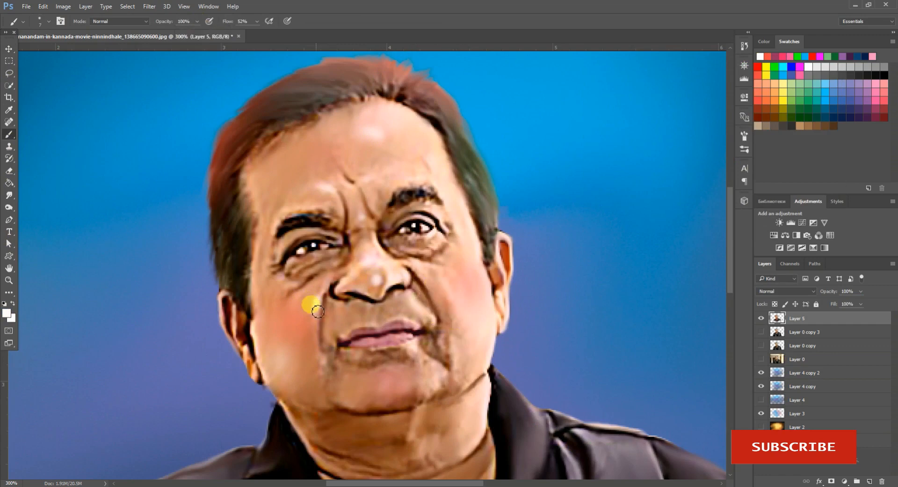
pyautogui.click(382, 389)
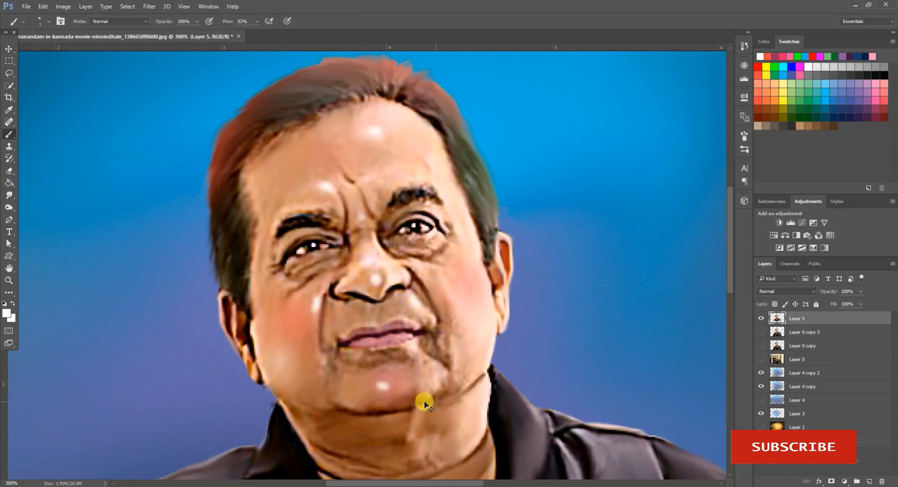
# - Smudge both eyebrows along their hair direction to smooth out the rough pixels
pyautogui.click(8, 198)
pyautogui.scroll(2, 364, 140)
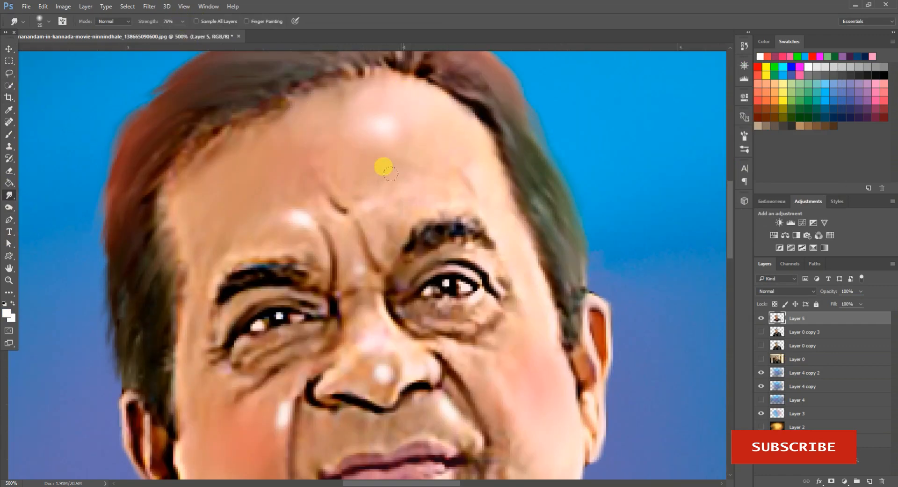
pyautogui.moveTo(267, 269); pyautogui.dragTo(298, 281)
pyautogui.moveTo(416, 258)
pyautogui.mouseDown()
pyautogui.moveTo(426, 243)
pyautogui.moveTo(477, 234)
pyautogui.mouseUp()
pyautogui.scroll(-1, 211, 189)
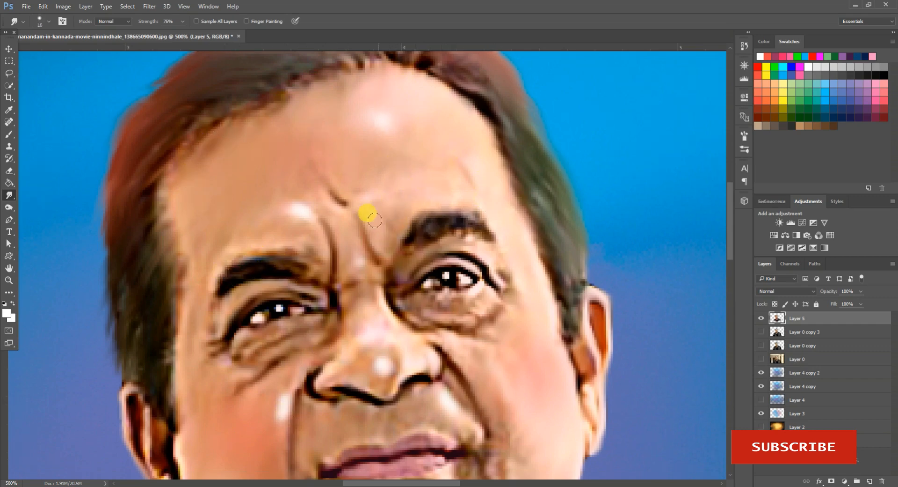
# - Smudge the nose from the bridge down to the tip and across its side
pyautogui.moveTo(364, 271)
pyautogui.mouseDown()
pyautogui.moveTo(372, 282)
pyautogui.moveTo(368, 351)
pyautogui.moveTo(382, 374)
pyautogui.moveTo(408, 363)
pyautogui.mouseUp()
pyautogui.moveTo(390, 332); pyautogui.dragTo(349, 323)
pyautogui.scroll(-2, 324, 378)
# - Smudge the wrinkles under the left eye and the skin above its eyebrow at 66% strength
pyautogui.moveTo(182, 22); pyautogui.dragTo(177, 39)
pyautogui.scroll(-3, 278, 377)
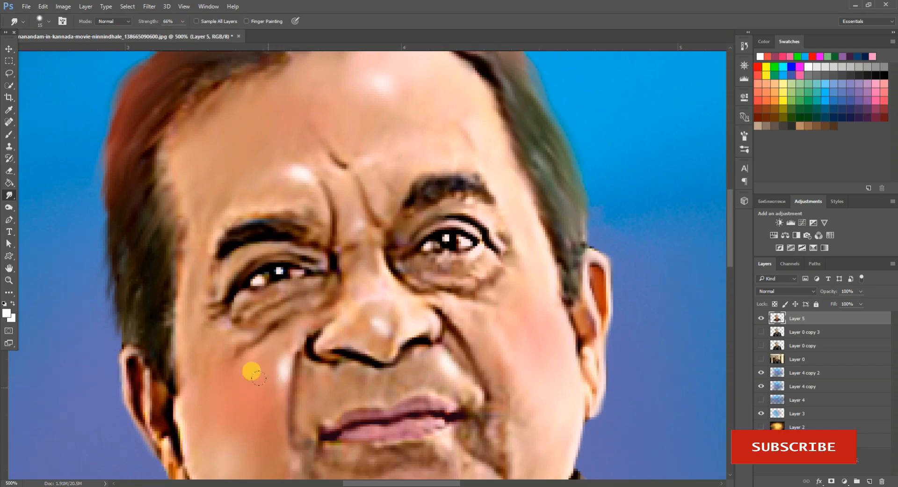
pyautogui.scroll(-3, 251, 371)
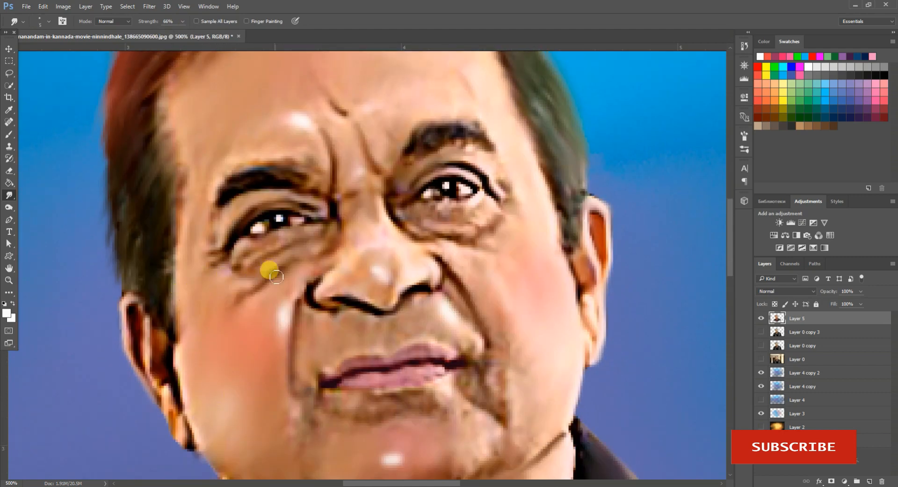
pyautogui.moveTo(276, 276); pyautogui.dragTo(207, 289)
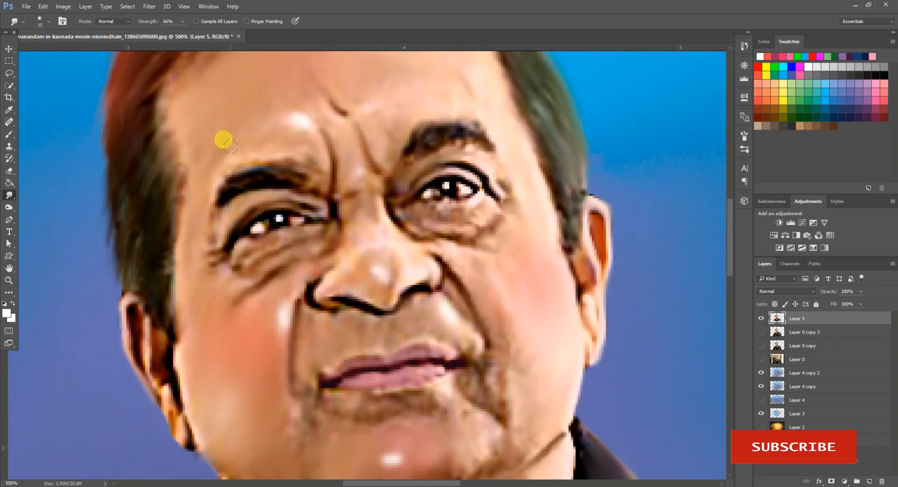
pyautogui.moveTo(310, 148); pyautogui.dragTo(327, 164)
# - Smudge across the chin and up the crease beside the right corner of the mouth
pyautogui.scroll(-4, 286, 387)
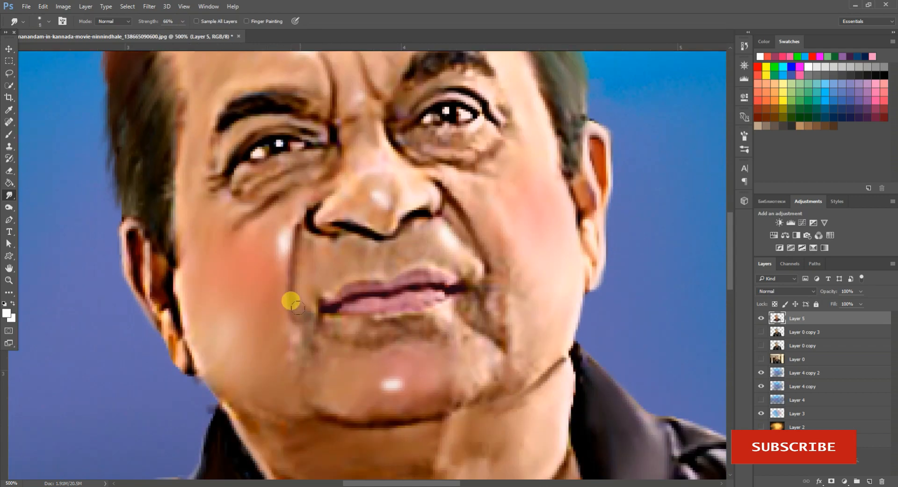
pyautogui.moveTo(312, 372)
pyautogui.mouseDown()
pyautogui.moveTo(383, 382)
pyautogui.moveTo(463, 375)
pyautogui.mouseUp()
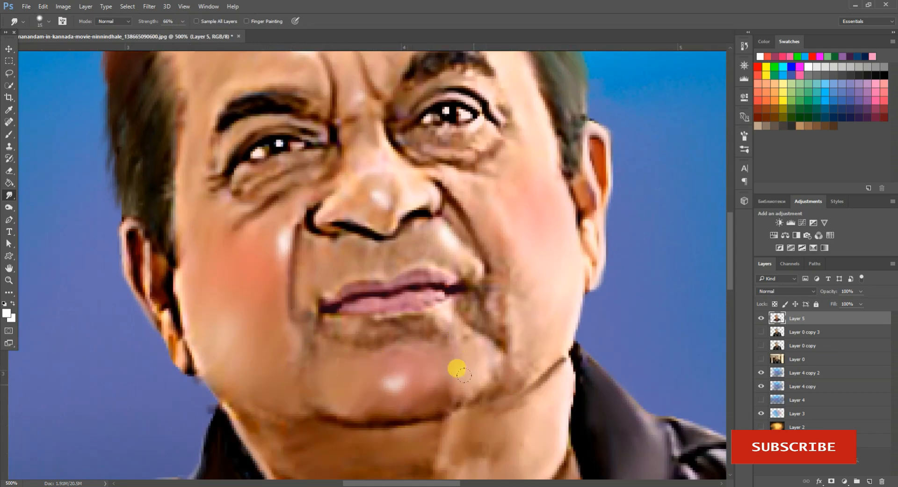
pyautogui.moveTo(483, 405)
pyautogui.mouseDown()
pyautogui.moveTo(522, 380)
pyautogui.moveTo(569, 307)
pyautogui.moveTo(492, 359)
pyautogui.moveTo(459, 356)
pyautogui.moveTo(500, 293)
pyautogui.moveTo(496, 302)
pyautogui.moveTo(528, 302)
pyautogui.moveTo(466, 321)
pyautogui.moveTo(501, 367)
pyautogui.mouseUp()
# - Smudge the skin just below the lower lip with a smaller brush
pyautogui.scroll(1, 463, 354)
pyautogui.press('[')
pyautogui.press('[')
pyautogui.press('[')
pyautogui.press('[')
pyautogui.press('[')
pyautogui.press('[')
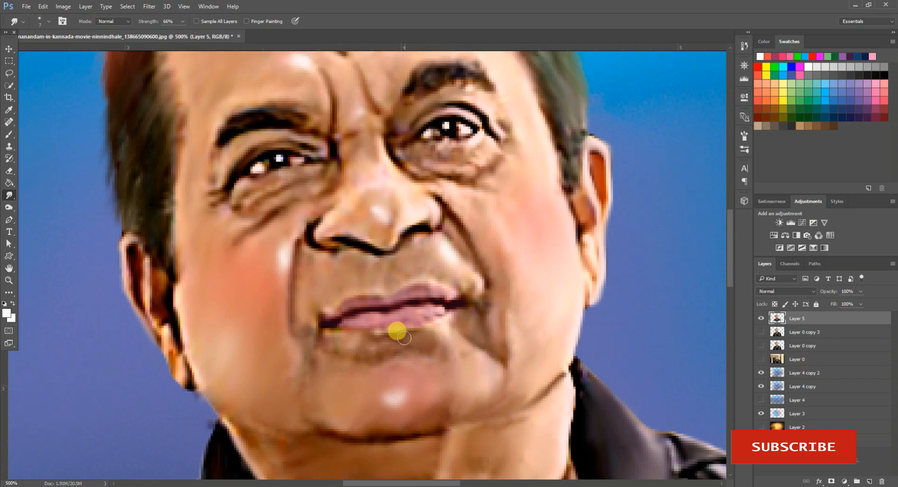
pyautogui.moveTo(404, 337); pyautogui.dragTo(342, 338)
# - Smudge the smile fold on the right, from beside the chin up toward the nostril
pyautogui.scroll(2, 394, 349)
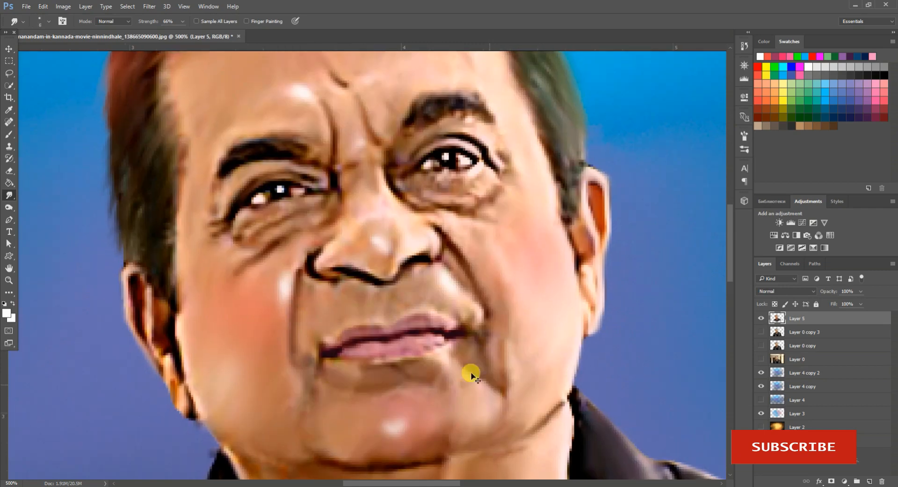
pyautogui.press(']')
pyautogui.press(']')
pyautogui.moveTo(472, 377)
pyautogui.mouseDown()
pyautogui.moveTo(479, 382)
pyautogui.moveTo(410, 354)
pyautogui.moveTo(422, 328)
pyautogui.moveTo(398, 348)
pyautogui.moveTo(467, 339)
pyautogui.moveTo(455, 285)
pyautogui.mouseUp()
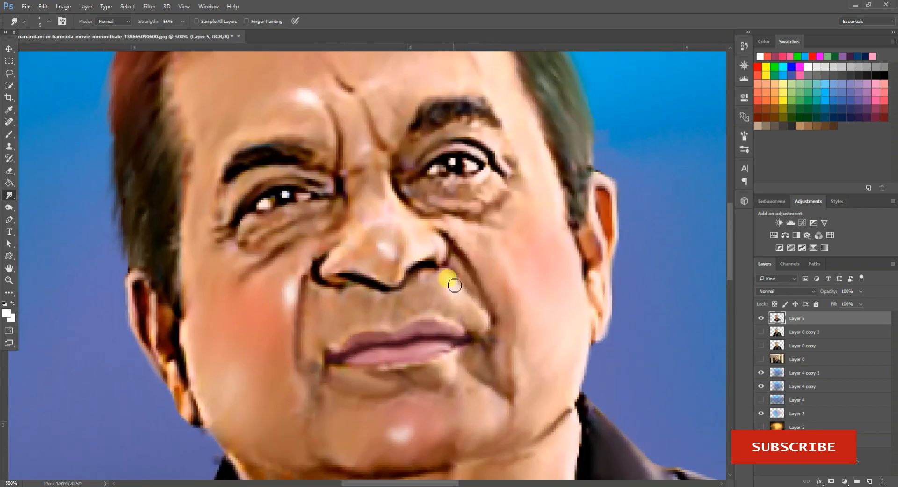
# - Smudge from the lips up toward the left nostril with a smaller brush and set the Smudge strength to 53%
pyautogui.scroll(1, 432, 290)
pyautogui.press('[')
pyautogui.moveTo(361, 354)
pyautogui.mouseDown()
pyautogui.moveTo(351, 367)
pyautogui.moveTo(330, 288)
pyautogui.mouseUp()
pyautogui.click(182, 21)
pyautogui.moveTo(180, 32); pyautogui.dragTo(173, 33)
pyautogui.press(']')
pyautogui.press(']')
pyautogui.scroll(1, 317, 264)
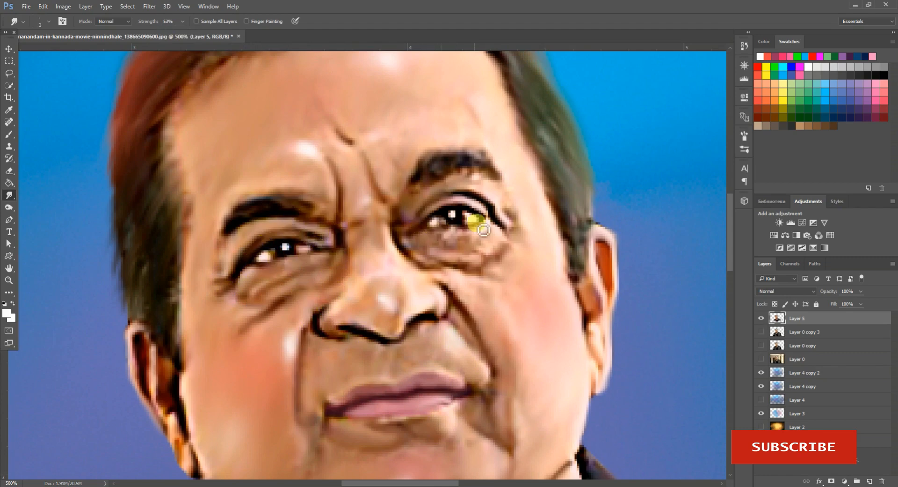
# - Brighten the left eye's white with the Brush, darken its iris in black and add a white catchlight
pyautogui.press('l')
pyautogui.press('b')
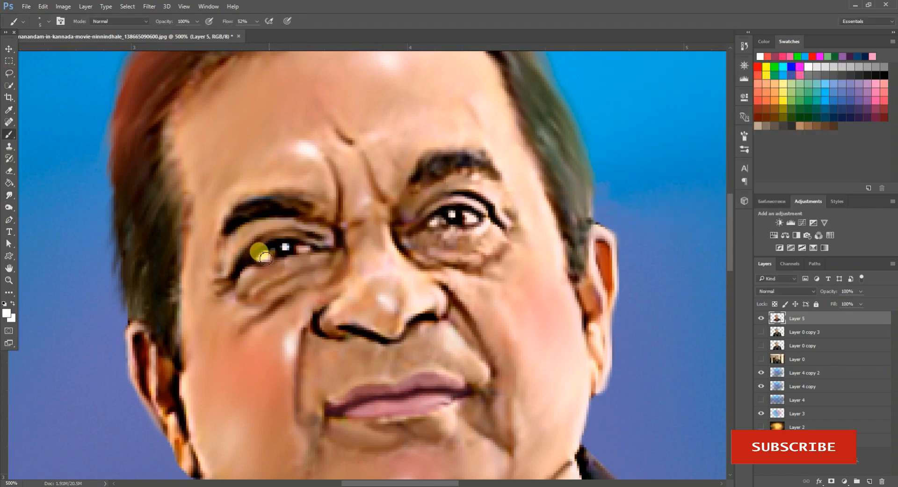
pyautogui.click(884, 75)
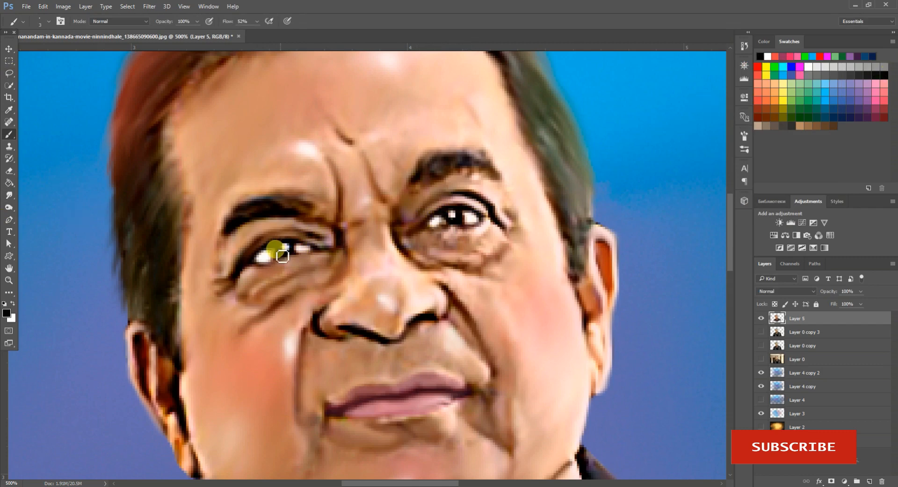
pyautogui.click(284, 248)
pyautogui.click(767, 56)
pyautogui.click(284, 246)
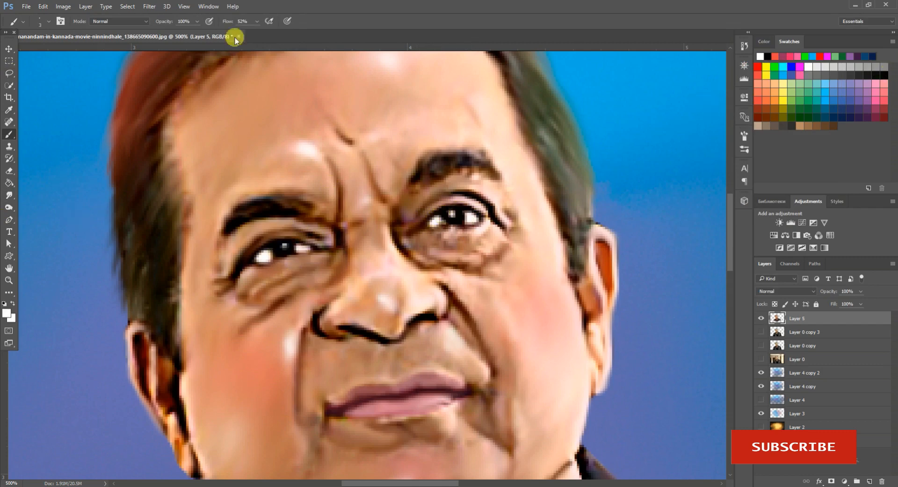
# - Retouch the right eye's pupil in black at 100% brush flow and try a bright orange-red foreground color
pyautogui.click(256, 21)
pyautogui.moveTo(253, 33); pyautogui.dragTo(276, 34)
pyautogui.click(768, 56)
pyautogui.click(454, 216)
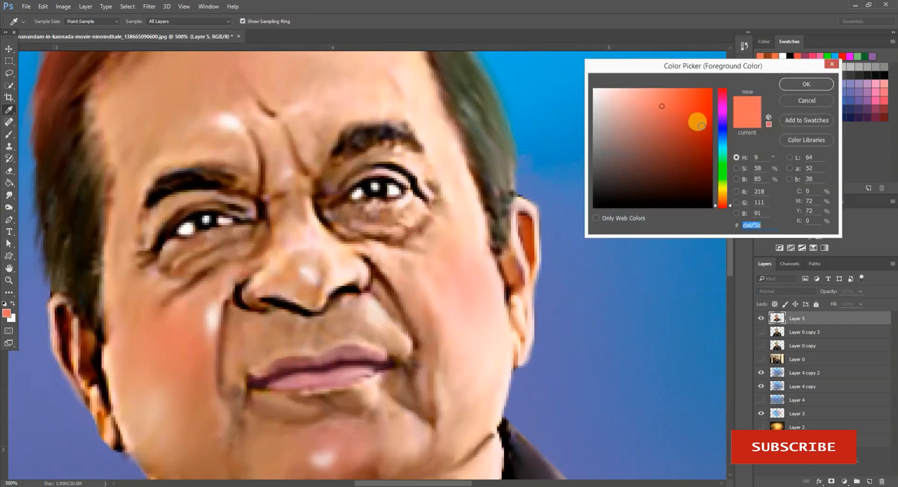
pyautogui.click(700, 97)
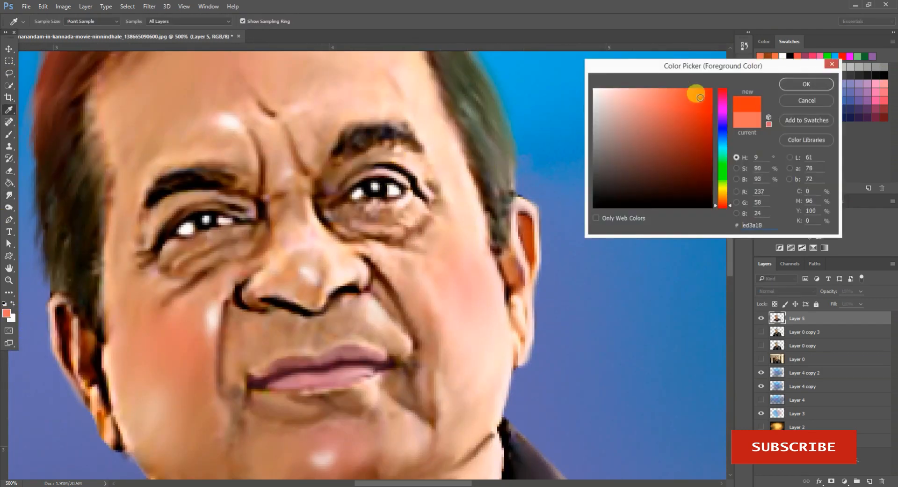
pyautogui.click(213, 185)
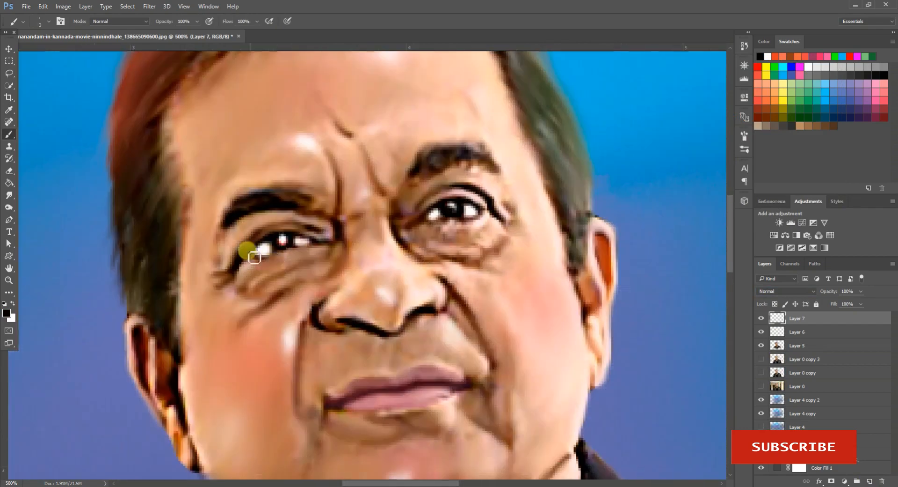
# - Merge the eye touch-up layers, including one more new layer, into the portrait and duplicate the merged layer
pyautogui.hotkey('ctrl', 'shift', 'alt', 'n')
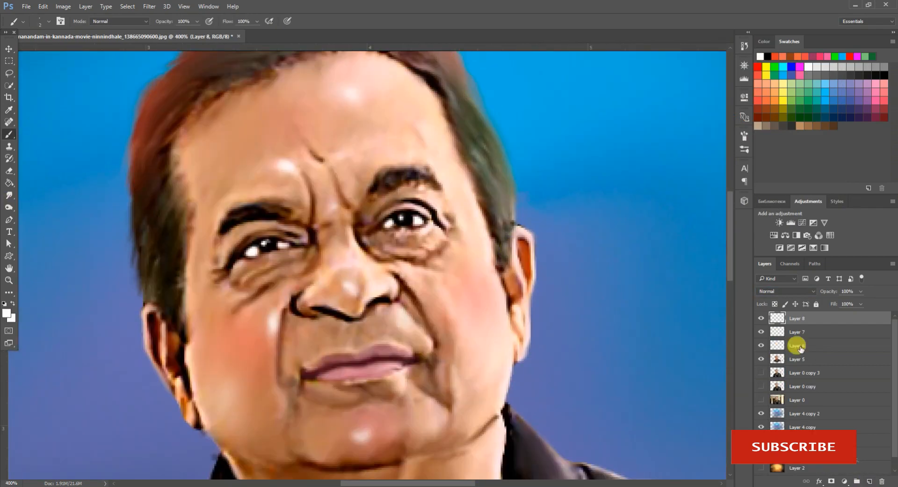
pyautogui.rightClick(798, 345)
pyautogui.click(703, 340)
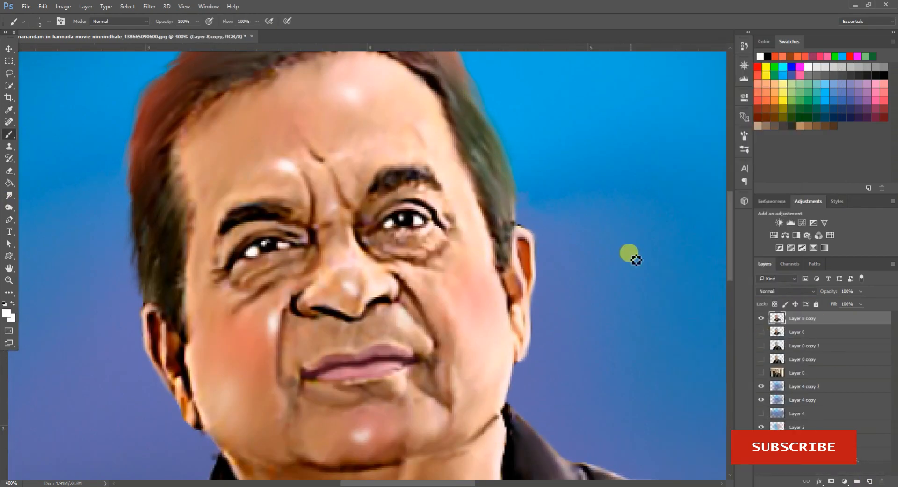
# - Paint a pale sampled skin-tone line along the upper lip's edge and smudge it into the skin above
pyautogui.scroll(1, 365, 333)
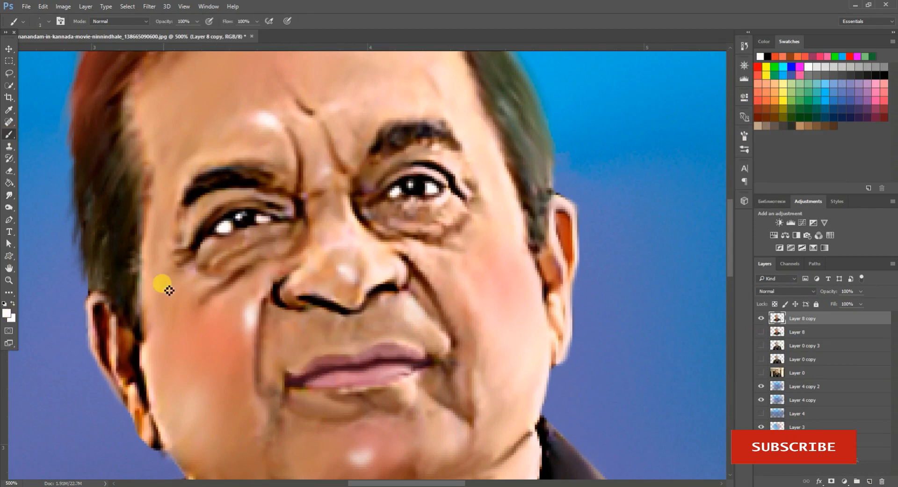
pyautogui.keyDown('alt'); pyautogui.click(532, 351); pyautogui.keyUp('alt')
pyautogui.moveTo(286, 371); pyautogui.dragTo(430, 345)
pyautogui.press('r')
pyautogui.moveTo(298, 372); pyautogui.dragTo(407, 327)
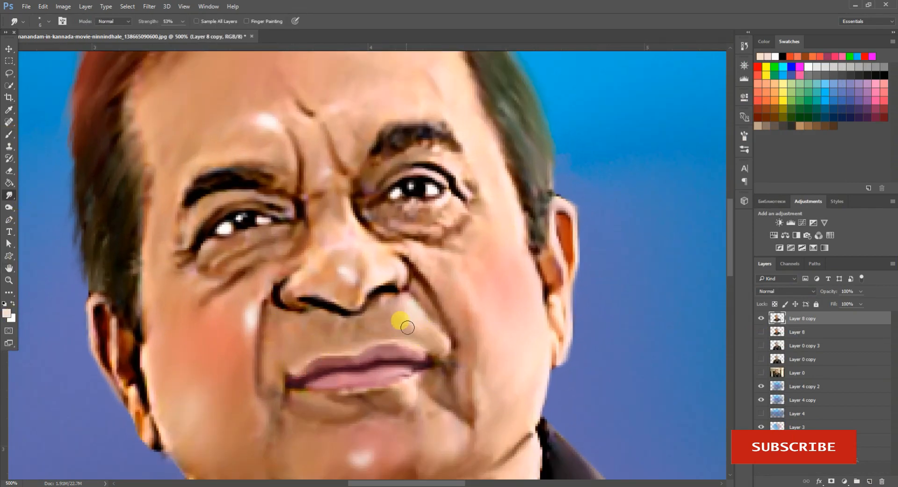
# - Smudge the left side of the nose and the bag under the right eye
pyautogui.moveTo(305, 314)
pyautogui.mouseDown()
pyautogui.moveTo(368, 308)
pyautogui.moveTo(333, 319)
pyautogui.moveTo(312, 311)
pyautogui.moveTo(304, 278)
pyautogui.mouseUp()
pyautogui.scroll(-1, 276, 269)
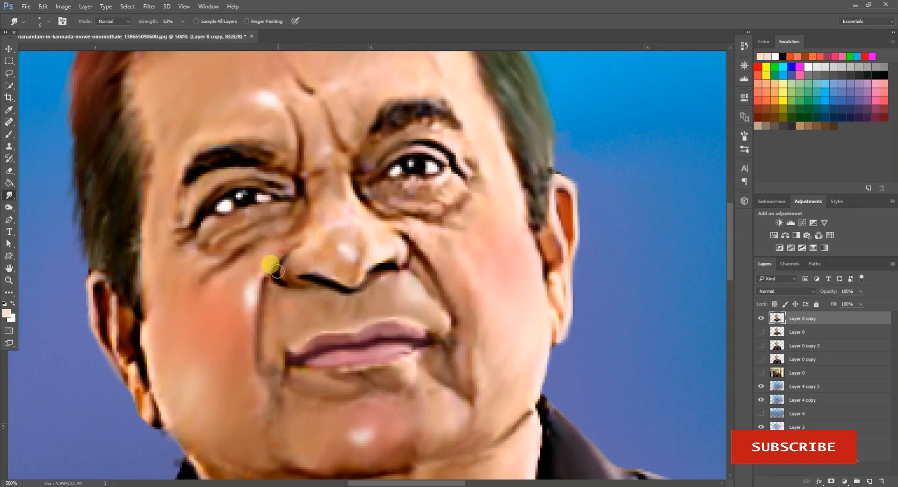
pyautogui.scroll(1, 362, 222)
pyautogui.moveTo(435, 240); pyautogui.dragTo(394, 250)
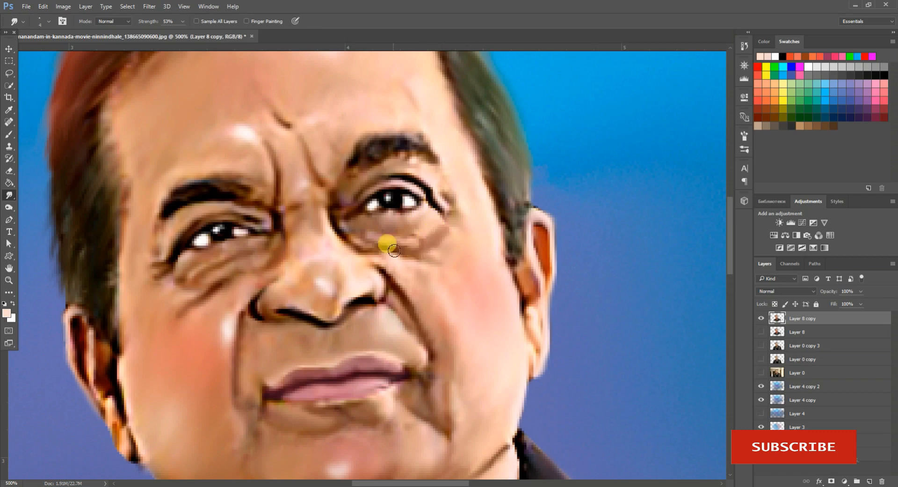
# - Sample a dark brown from the left under-eye area and smudge the right under-eye crease at 80% strength
pyautogui.press('b')
pyautogui.keyDown('alt'); pyautogui.click(220, 272); pyautogui.keyUp('alt')
pyautogui.press('r')
pyautogui.press('8')
pyautogui.press('[')
pyautogui.press('[')
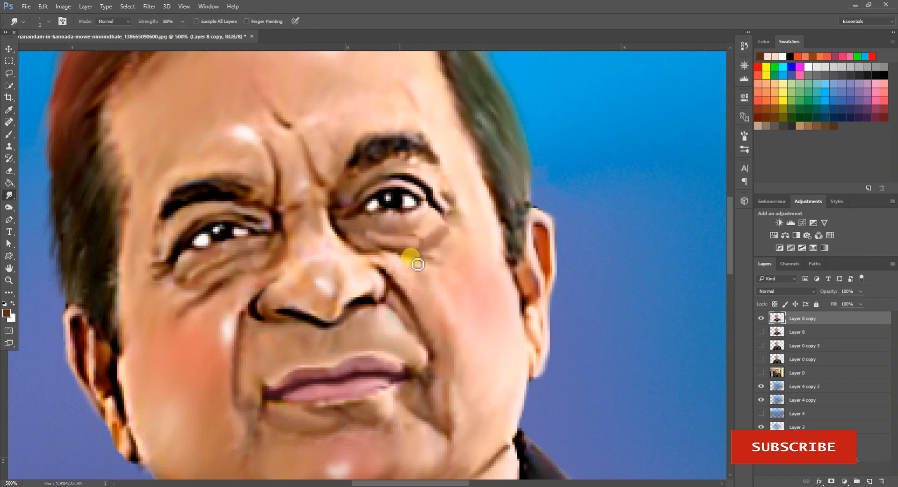
pyautogui.moveTo(403, 259); pyautogui.dragTo(382, 253)
# - Smudge the lower edge of the right eyebrow toward the nose with a slightly larger brush
pyautogui.press(']')
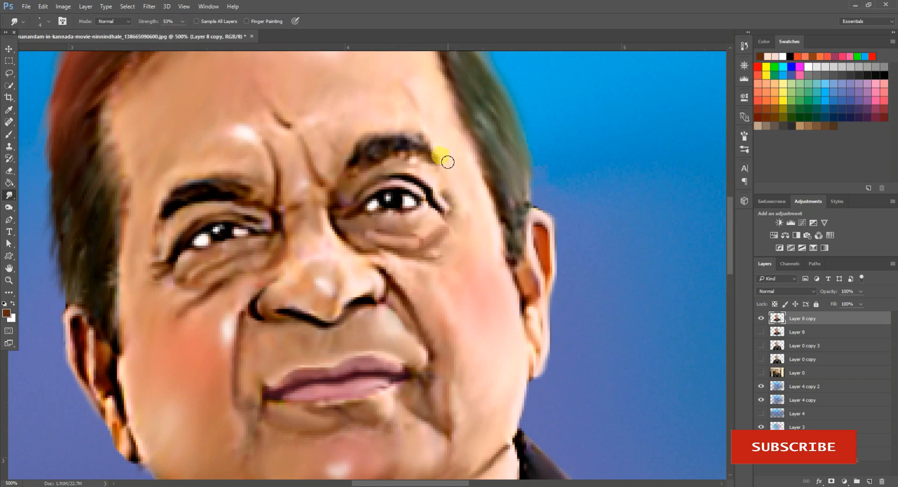
pyautogui.moveTo(408, 159); pyautogui.dragTo(351, 172)
pyautogui.hotkey('ctrl', '-')
pyautogui.hotkey('ctrl', '-')
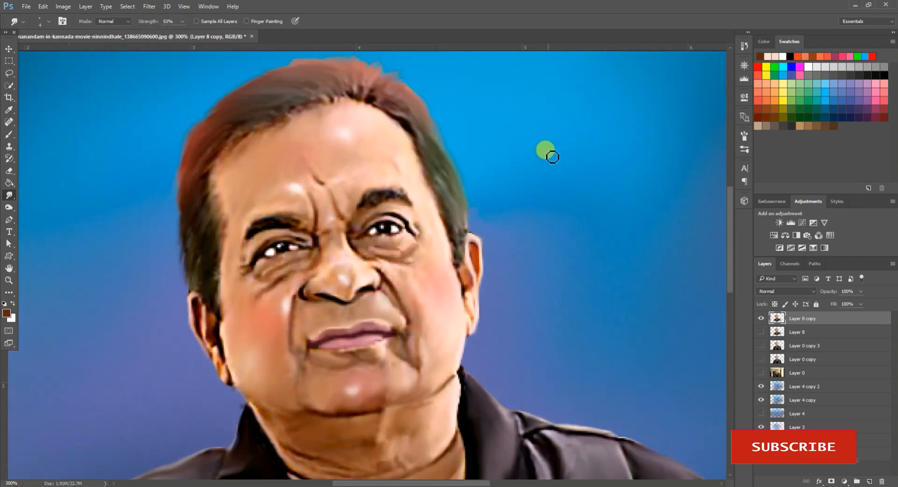
# - Smudge the skin along the lower edge of the left eye toward the nose with a smaller brush at 53% strength
pyautogui.hotkey('ctrl', '+')
pyautogui.hotkey('ctrl', '+')
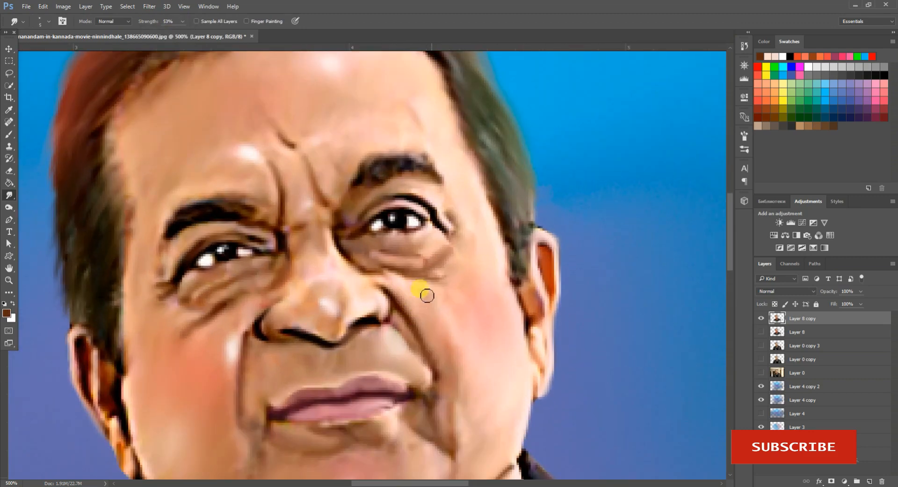
pyautogui.scroll(1, 427, 296)
pyautogui.press('[')
pyautogui.scroll(-5, 375, 262)
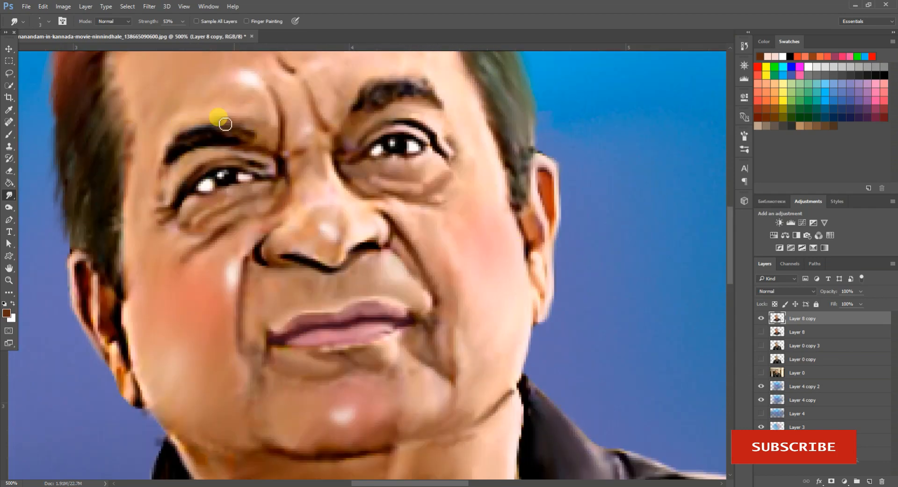
pyautogui.moveTo(180, 212)
pyautogui.mouseDown()
pyautogui.moveTo(223, 165)
pyautogui.moveTo(187, 198)
pyautogui.moveTo(233, 183)
pyautogui.moveTo(256, 187)
pyautogui.moveTo(271, 175)
pyautogui.mouseUp()
pyautogui.press(']')
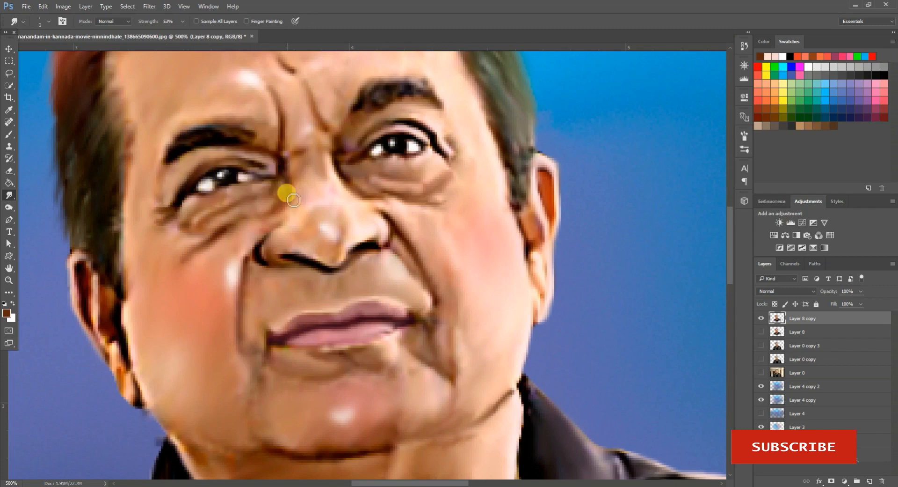
pyautogui.scroll(5, 316, 158)
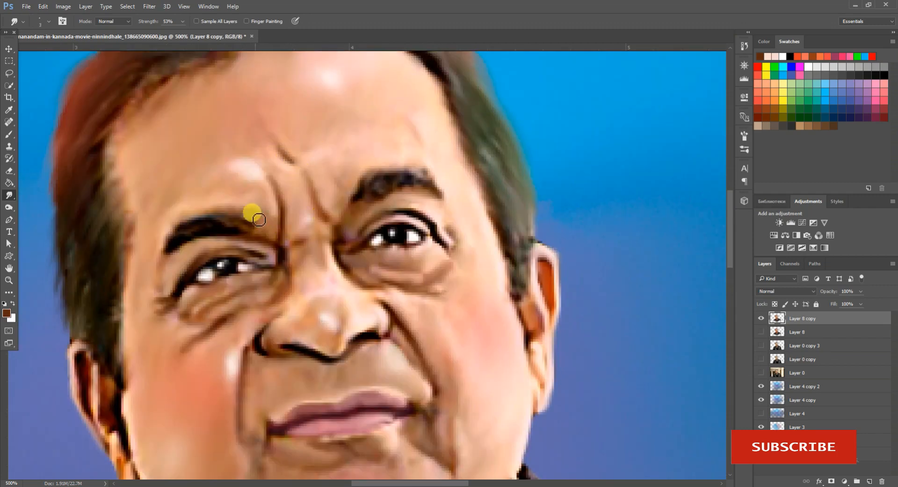
pyautogui.scroll(-3, 313, 206)
pyautogui.hotkey('ctrl', '-')
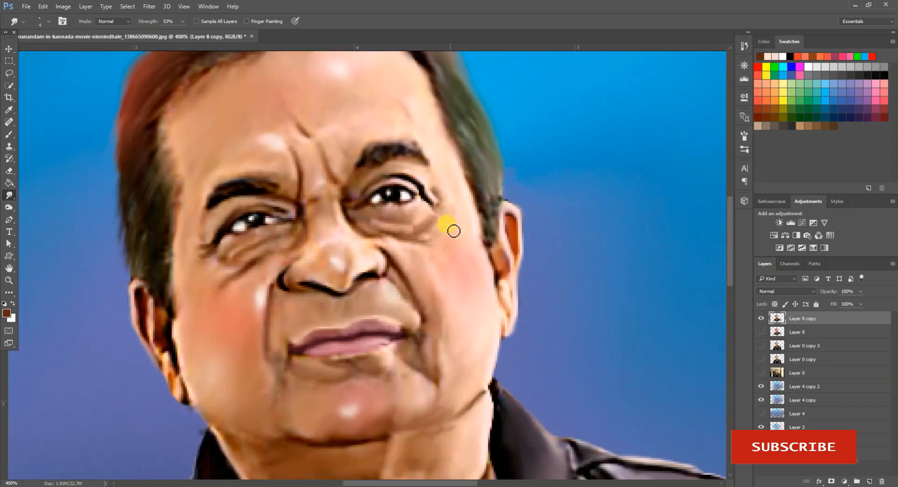
# - Smudge the brown neck skin just below the left part of the jaw with a larger brush at 53% strength
pyautogui.hotkey('ctrl', '-')
pyautogui.scroll(-4, 445, 296)
pyautogui.hotkey('ctrl', '+')
pyautogui.hotkey('ctrl', '+')
pyautogui.scroll(-6, 445, 297)
pyautogui.press(']')
pyautogui.press(']')
pyautogui.press(']')
pyautogui.press(']')
pyautogui.press(']')
pyautogui.press(']')
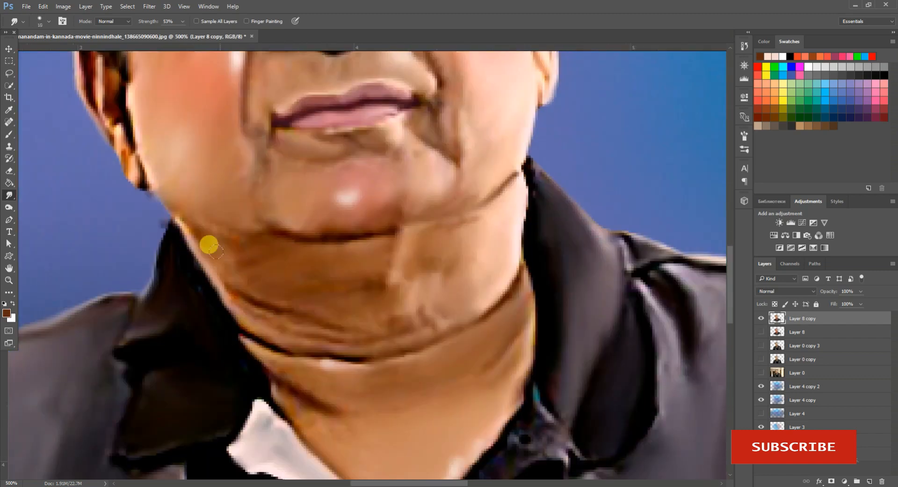
pyautogui.moveTo(265, 239); pyautogui.dragTo(261, 253)
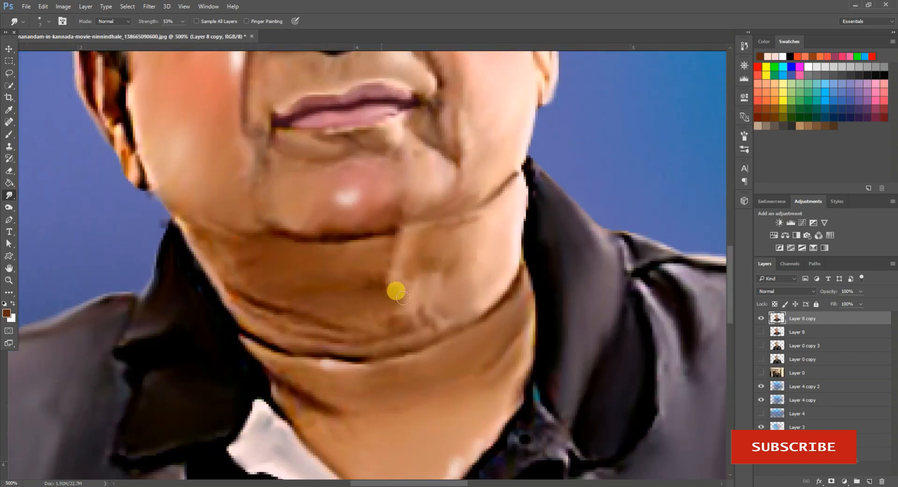
# - Smudge the lighter patch on the right side of the neck and blend along the neck folds below the chin
pyautogui.moveTo(402, 297); pyautogui.dragTo(421, 250)
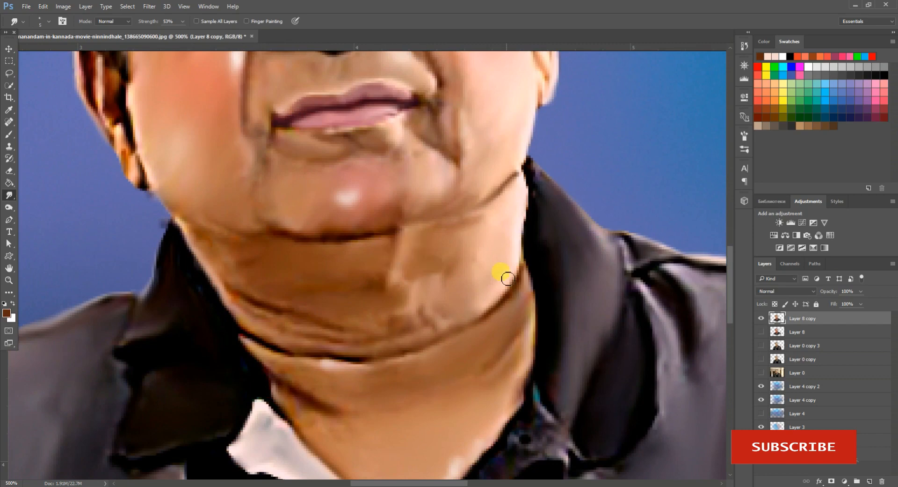
pyautogui.moveTo(508, 279)
pyautogui.mouseDown()
pyautogui.moveTo(403, 253)
pyautogui.moveTo(473, 220)
pyautogui.moveTo(235, 244)
pyautogui.mouseUp()
pyautogui.scroll(-2, 210, 253)
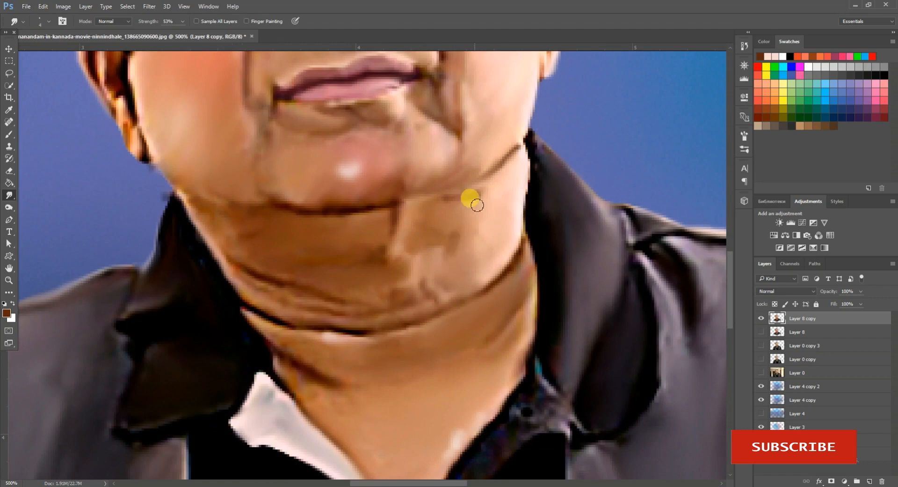
pyautogui.scroll(-2, 346, 216)
pyautogui.scroll(-2, 517, 214)
pyautogui.press(']')
pyautogui.press(']')
pyautogui.hotkey('ctrl', '-')
pyautogui.hotkey('ctrl', '-')
pyautogui.hotkey('ctrl', '-')
pyautogui.hotkey('ctrl', '-')
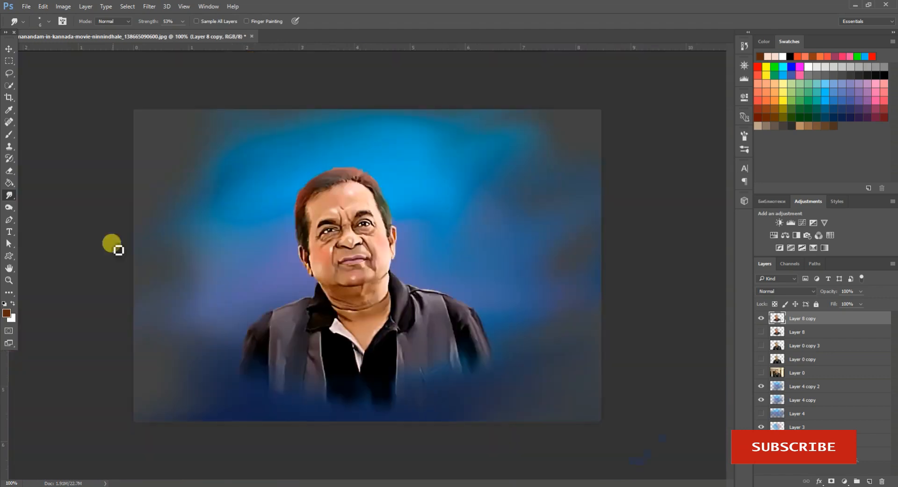
# - Paint a soft coral tint on the right side of the neck and the upper chest at reduced brush opacity
pyautogui.hotkey('ctrl', '+')
pyautogui.hotkey('ctrl', '+')
pyautogui.click(9, 134)
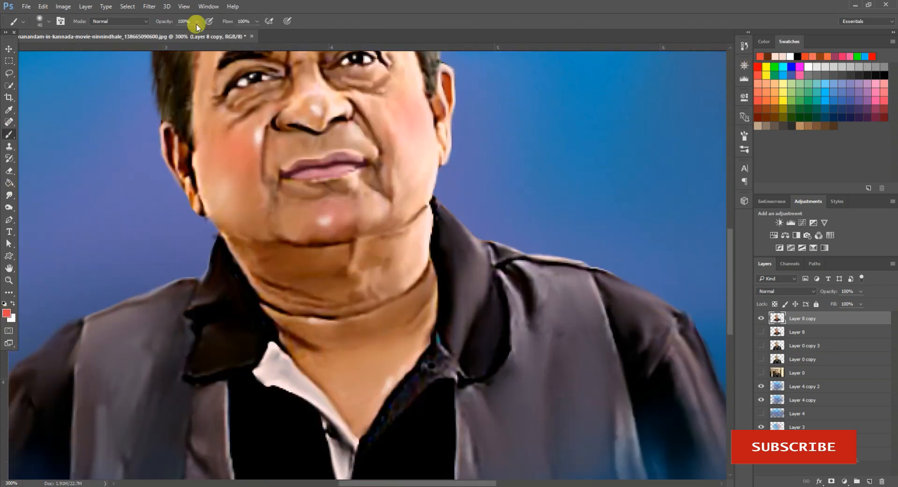
pyautogui.hotkey('ctrl', '-')
pyautogui.hotkey('ctrl', '-')
pyautogui.hotkey('ctrl', '+')
# - Lasso the neck and open collar area, adjust its brightness with Levels and clear the selection
pyautogui.press('l')
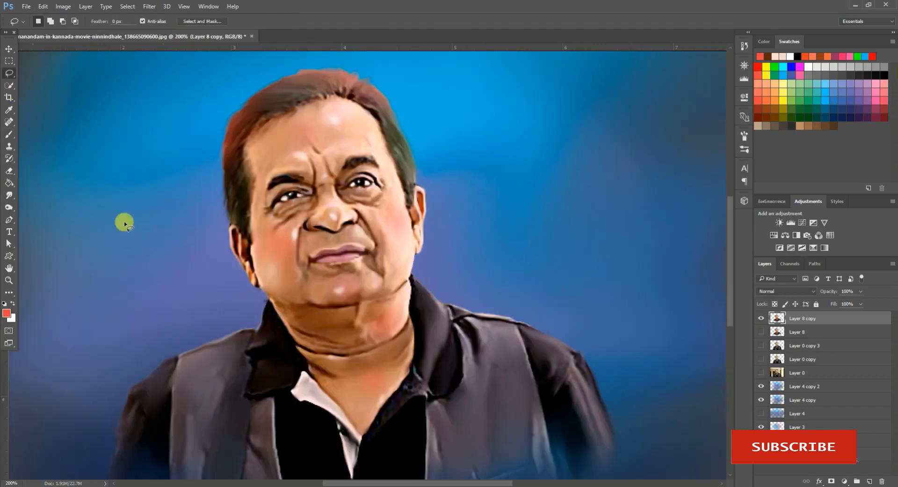
pyautogui.moveTo(268, 309)
pyautogui.mouseDown()
pyautogui.moveTo(315, 303)
pyautogui.moveTo(267, 309)
pyautogui.mouseUp()
pyautogui.hotkey('ctrl', 'l')
pyautogui.moveTo(749, 204); pyautogui.dragTo(740, 205)
pyautogui.click(784, 118)
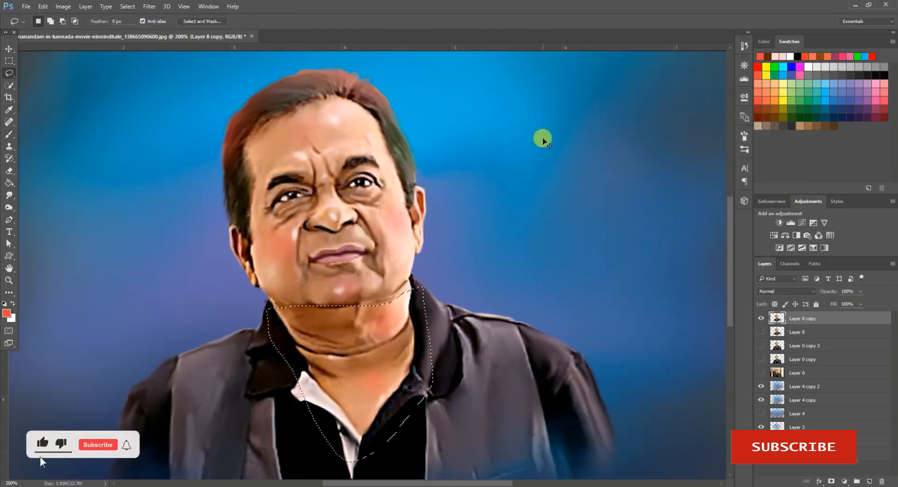
pyautogui.hotkey('ctrl', 'd')
# - Smudge the coral tint and the neck folds smooth with a small soft round brush at 79% strength
pyautogui.hotkey('ctrl', '+')
pyautogui.scroll(-2, 546, 176)
pyautogui.click(8, 195)
pyautogui.scroll(-1, 374, 350)
pyautogui.click(744, 136)
pyautogui.click(745, 136)
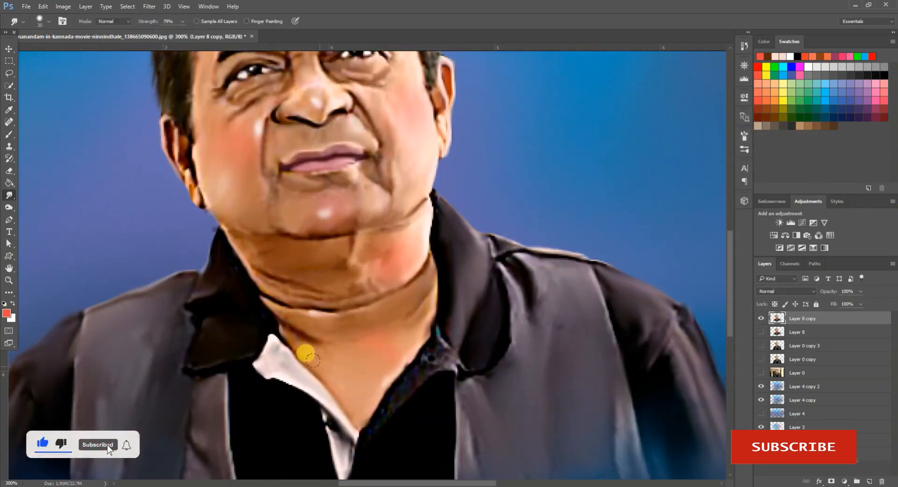
pyautogui.hotkey('ctrl', '+')
pyautogui.hotkey('ctrl', '+')
pyautogui.scroll(-1, 365, 323)
pyautogui.press('[')
pyautogui.press('[')
pyautogui.press('[')
pyautogui.moveTo(468, 282); pyautogui.dragTo(433, 298)
pyautogui.moveTo(295, 321)
pyautogui.mouseDown()
pyautogui.moveTo(264, 342)
pyautogui.moveTo(232, 322)
pyautogui.moveTo(230, 301)
pyautogui.moveTo(199, 278)
pyautogui.moveTo(198, 222)
pyautogui.moveTo(223, 209)
pyautogui.moveTo(200, 215)
pyautogui.mouseUp()
pyautogui.scroll(-1, 457, 133)
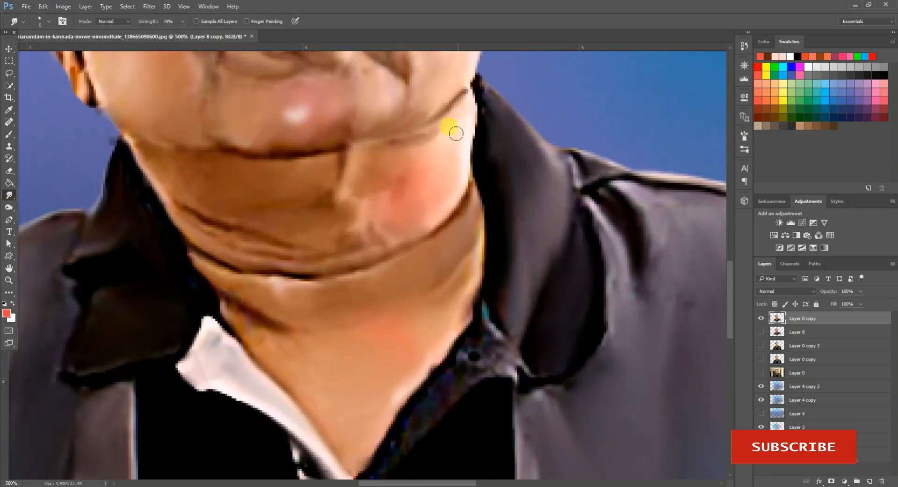
pyautogui.moveTo(437, 136); pyautogui.dragTo(408, 179)
# - Show Layer 0 copy and toggle Layer 8 copy off and on to compare the painting with the original photo
pyautogui.hotkey('ctrl', '-')
pyautogui.hotkey('ctrl', '-')
pyautogui.hotkey('ctrl', '-')
pyautogui.hotkey('ctrl', '-')
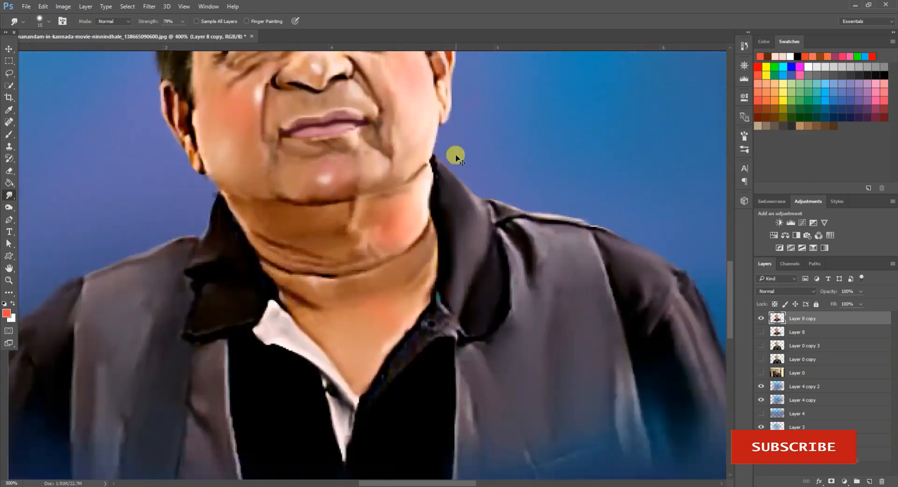
pyautogui.click(761, 359)
pyautogui.click(763, 319)
pyautogui.click(763, 319)
pyautogui.click(763, 320)
pyautogui.click(763, 319)
pyautogui.click(763, 320)
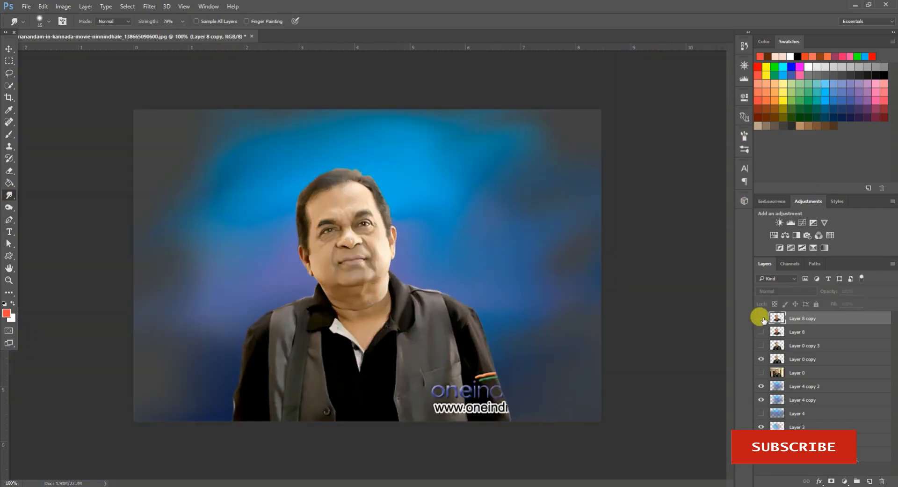
pyautogui.click(763, 319)
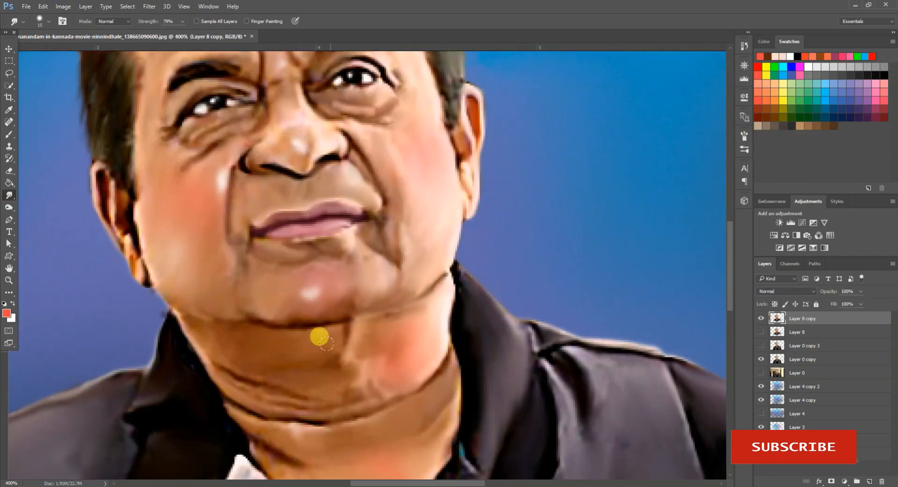
# - Smudge the neck shadow under the chin and the neck's right edge, and compare the result by toggling Layer 8 copy
pyautogui.moveTo(325, 345); pyautogui.dragTo(339, 332)
pyautogui.moveTo(455, 306); pyautogui.dragTo(461, 280)
pyautogui.hotkey('ctrl', '-')
pyautogui.hotkey('ctrl', '-')
pyautogui.hotkey('ctrl', '-')
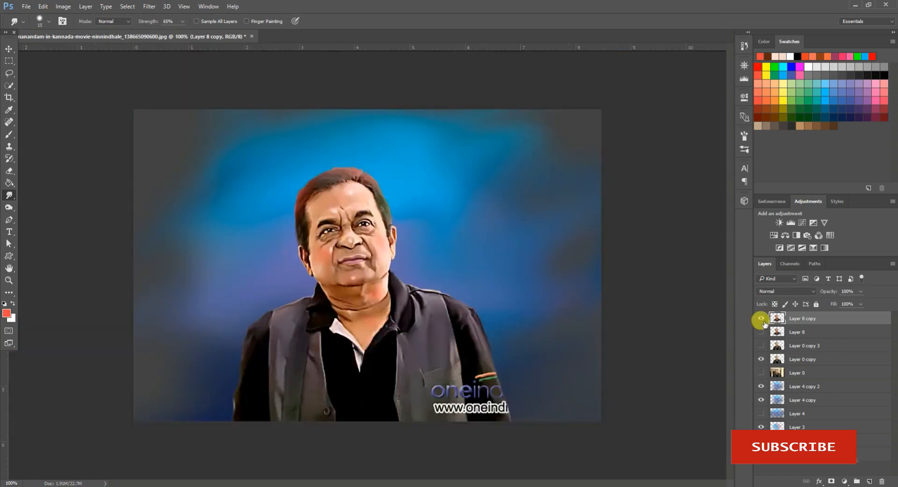
pyautogui.click(762, 320)
pyautogui.click(760, 319)
pyautogui.click(759, 318)
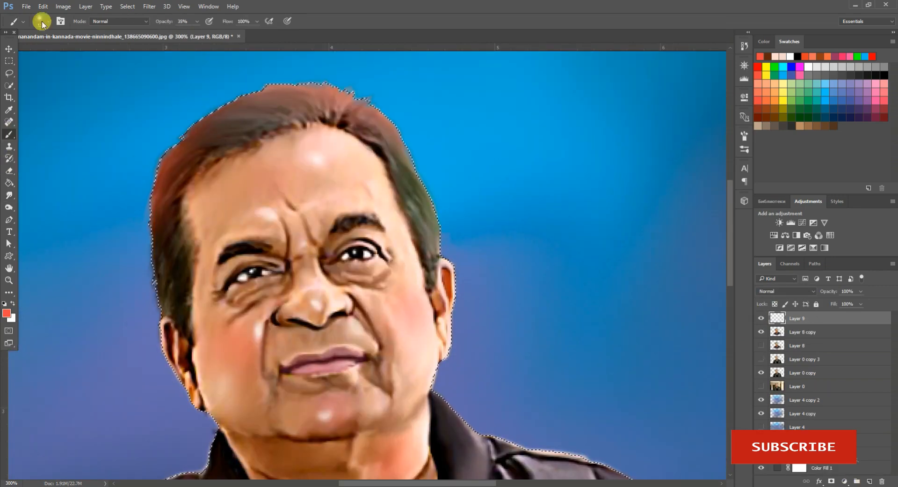
# - On Layer 9, tint the hair's left and top edges red and its right edge green, and merge the portrait into that layer
pyautogui.click(196, 21)
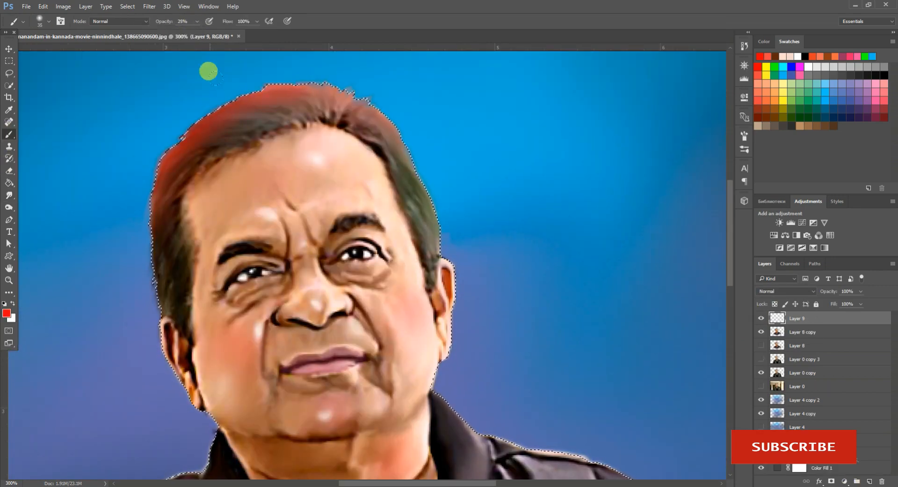
pyautogui.click(798, 90)
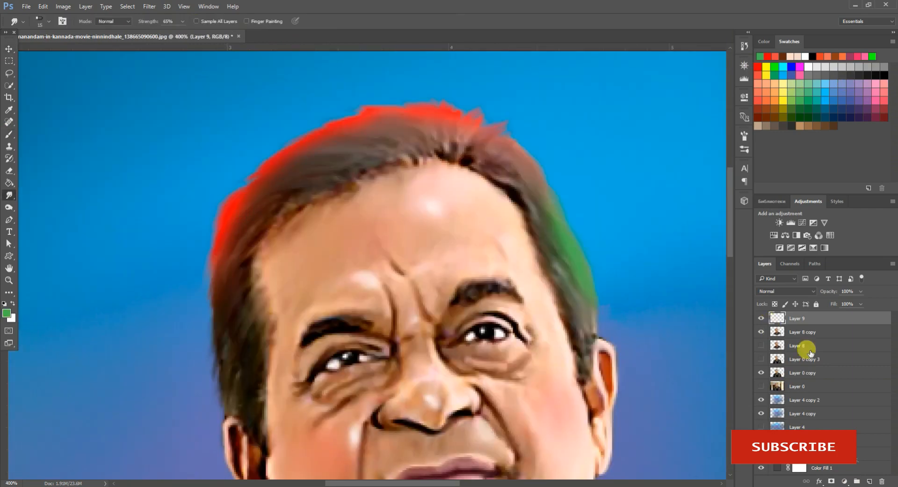
pyautogui.hotkey('ctrl', 'alt', 'shift', 'e')
pyautogui.click(761, 331)
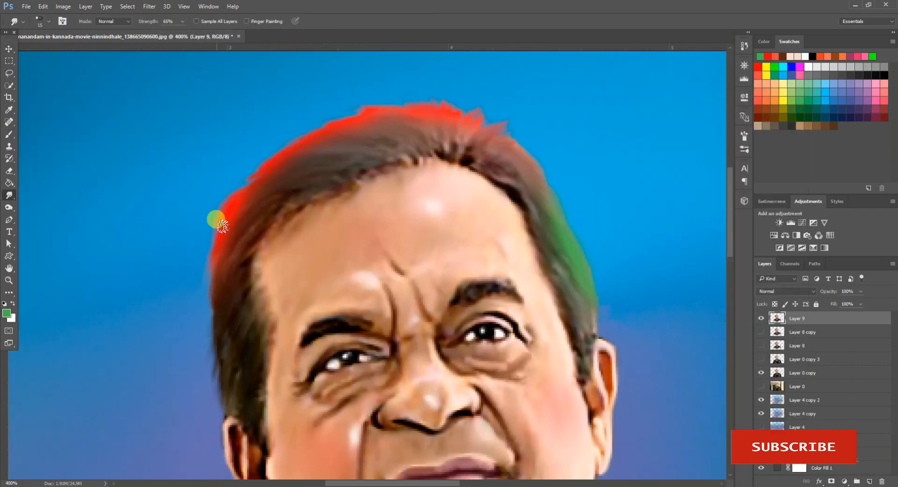
# - Smudge the red and green tints into the hair as strands along its outer edge at 65% strength
pyautogui.moveTo(308, 181)
pyautogui.mouseDown()
pyautogui.moveTo(264, 158)
pyautogui.moveTo(228, 179)
pyautogui.mouseUp()
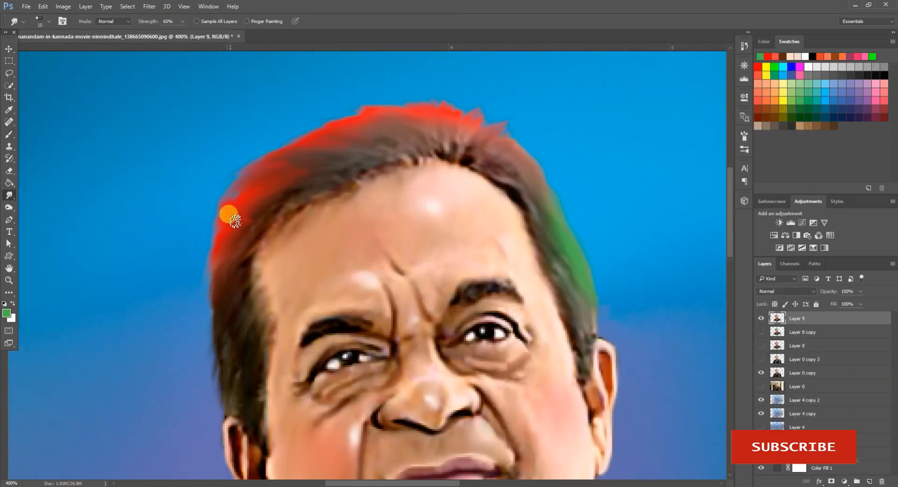
pyautogui.moveTo(235, 219); pyautogui.dragTo(219, 271)
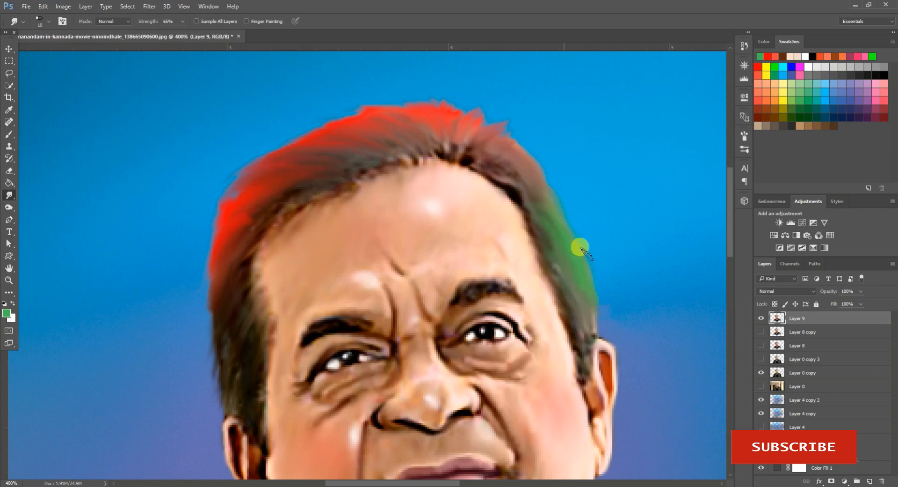
pyautogui.moveTo(572, 333); pyautogui.dragTo(530, 216)
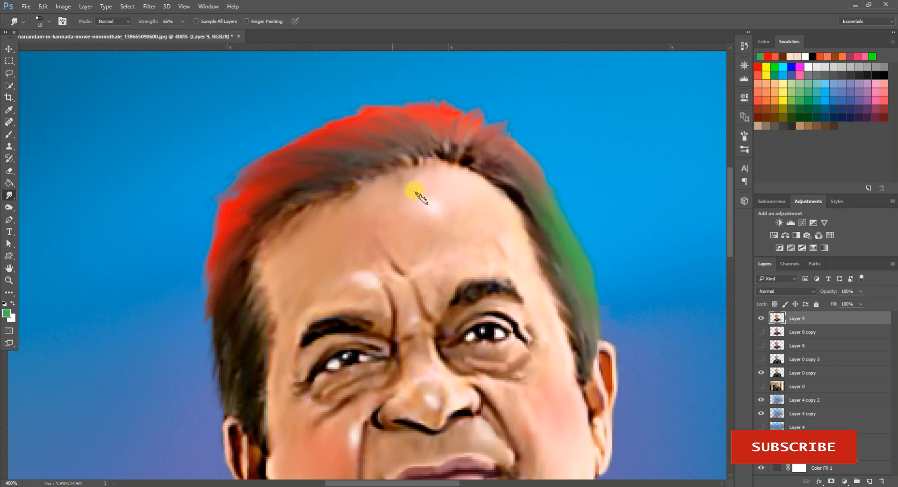
pyautogui.hotkey('ctrl', '-')
pyautogui.hotkey('ctrl', '+')
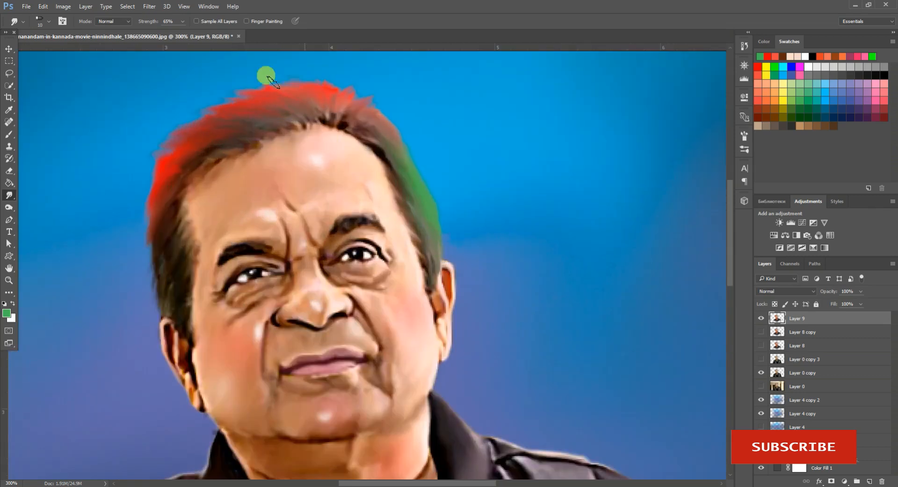
# - Hide Layer 0 copy so only the painted portrait shows over the blue background
pyautogui.hotkey('ctrl', '-')
pyautogui.hotkey('ctrl', '-')
pyautogui.click(761, 372)
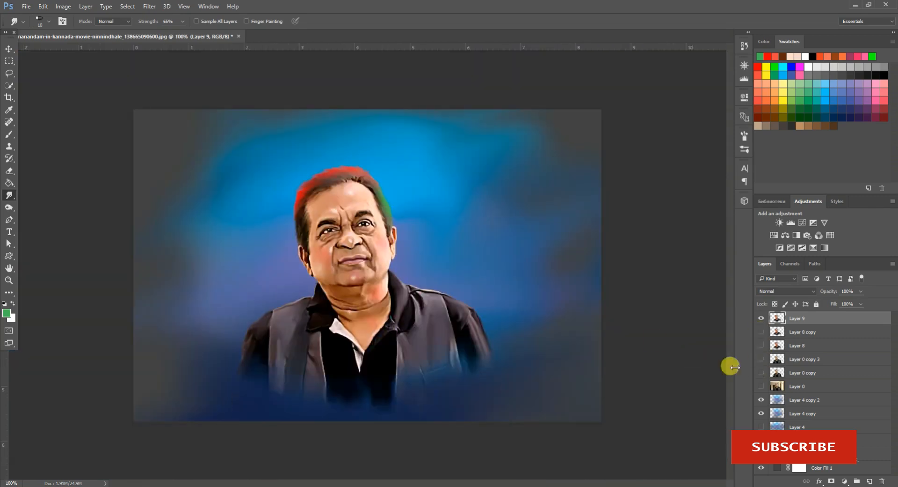
pyautogui.hotkey('ctrl', '+')
pyautogui.hotkey('ctrl', '-')
# - Add a new layer above Layer 4 copy 2 and paint a soft red spot behind the head with a 200 px brush
pyautogui.click(797, 400)
pyautogui.click(869, 481)
pyautogui.click(9, 135)
pyautogui.click(340, 162)
pyautogui.hotkey('ctrl', 'z')
pyautogui.click(758, 67)
pyautogui.click(370, 175)
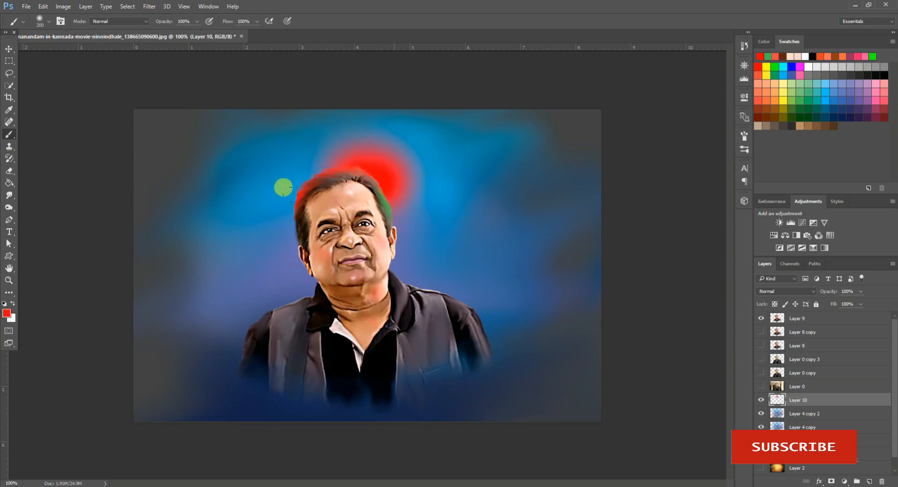
# - Smudge the red spot outward to the right and above the head into the blue background
pyautogui.click(9, 195)
pyautogui.moveTo(367, 171)
pyautogui.mouseDown()
pyautogui.moveTo(327, 169)
pyautogui.moveTo(432, 183)
pyautogui.mouseUp()
pyautogui.moveTo(335, 163)
pyautogui.mouseDown()
pyautogui.moveTo(313, 151)
pyautogui.moveTo(329, 147)
pyautogui.moveTo(321, 114)
pyautogui.mouseUp()
# - Paint another red spot behind the head and smudge it into the background up and left with a larger brush
pyautogui.press(']')
pyautogui.press(']')
pyautogui.press(']')
pyautogui.press(']')
pyautogui.press(']')
pyautogui.press(']')
pyautogui.press(']')
pyautogui.press(']')
pyautogui.press(']')
pyautogui.press(']')
pyautogui.click(9, 135)
pyautogui.click(356, 171)
pyautogui.click(9, 196)
pyautogui.moveTo(280, 187)
pyautogui.mouseDown()
pyautogui.moveTo(243, 201)
pyautogui.moveTo(361, 203)
pyautogui.moveTo(309, 112)
pyautogui.mouseUp()
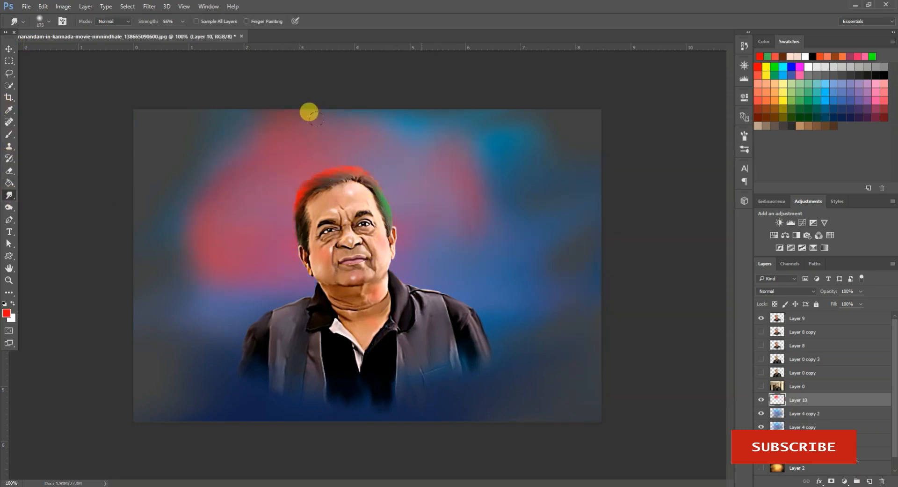
# - Paint more red around the head on Layer 10 and erase the excess red above and right of it
pyautogui.click(9, 134)
pyautogui.moveTo(353, 177); pyautogui.dragTo(299, 204)
pyautogui.click(8, 195)
pyautogui.click(9, 170)
pyautogui.moveTo(356, 135); pyautogui.dragTo(471, 157)
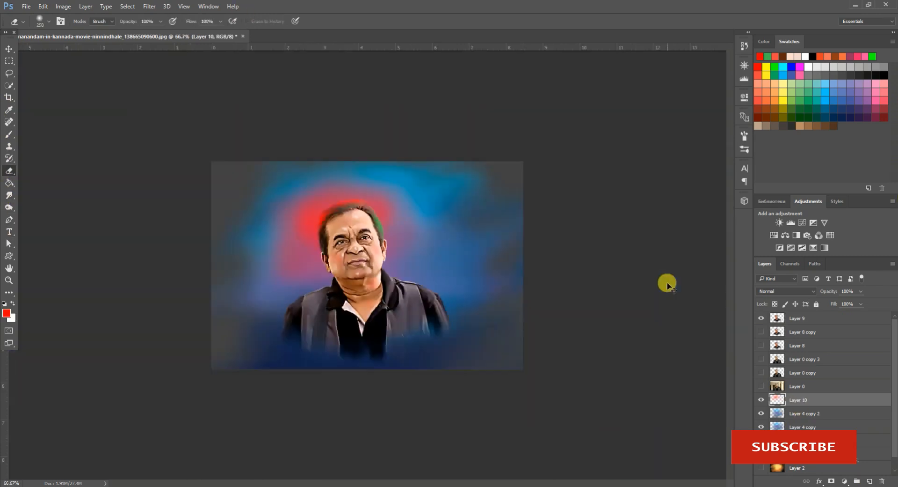
# - Apply Color Balance to the portrait on Layer 9 with midtone levels +20, +2 and +7
pyautogui.hotkey('ctrl', 'b')
pyautogui.moveTo(604, 159); pyautogui.dragTo(602, 161)
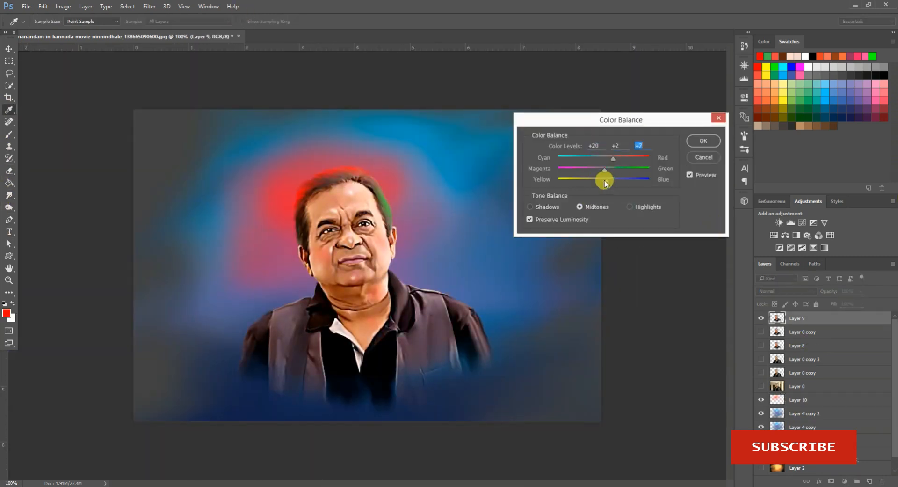
pyautogui.click(702, 138)
# - Lasso the hair on Layer 9 and try shifting its midtone colors with Color Balance
pyautogui.press('l')
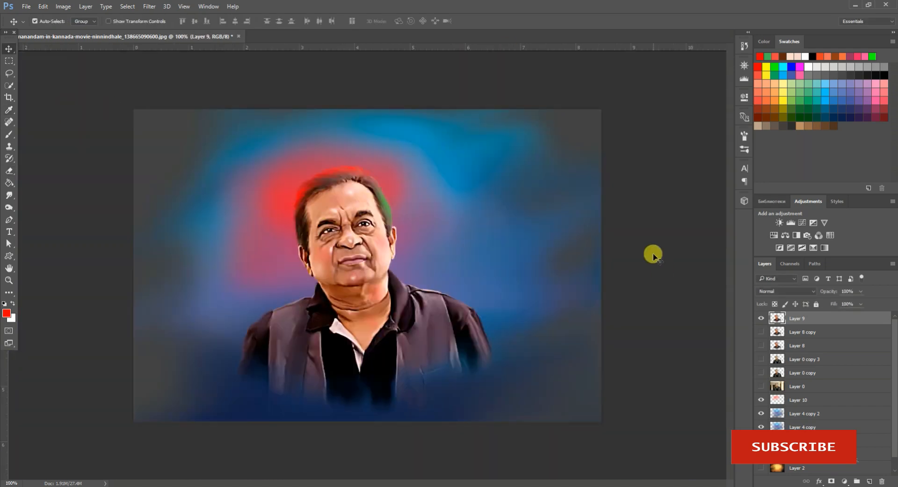
pyautogui.hotkey('ctrl', '+')
pyautogui.moveTo(206, 233)
pyautogui.mouseDown()
pyautogui.moveTo(304, 80)
pyautogui.moveTo(206, 232)
pyautogui.mouseUp()
pyautogui.hotkey('ctrl', 'b')
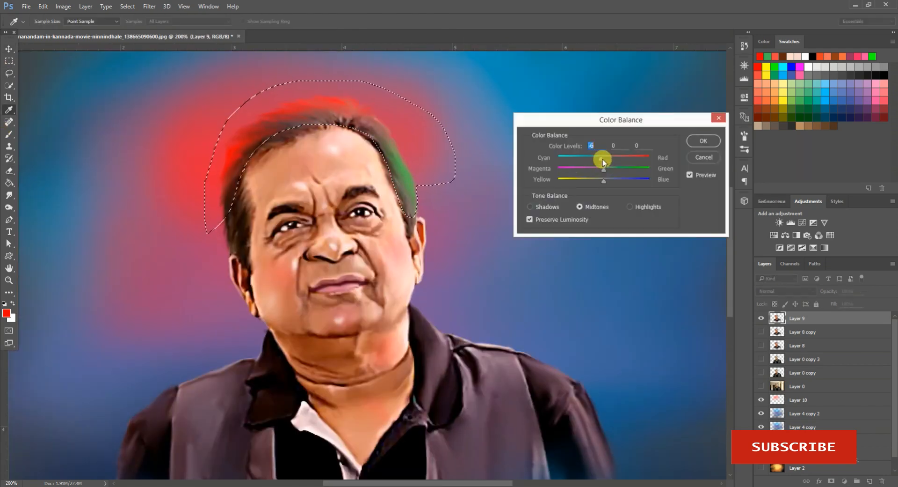
pyautogui.moveTo(604, 179); pyautogui.dragTo(616, 182)
pyautogui.click(706, 158)
# - Try to change the selected hair's colors with the Selective Color adjustment
pyautogui.click(63, 7)
pyautogui.moveTo(72, 32)
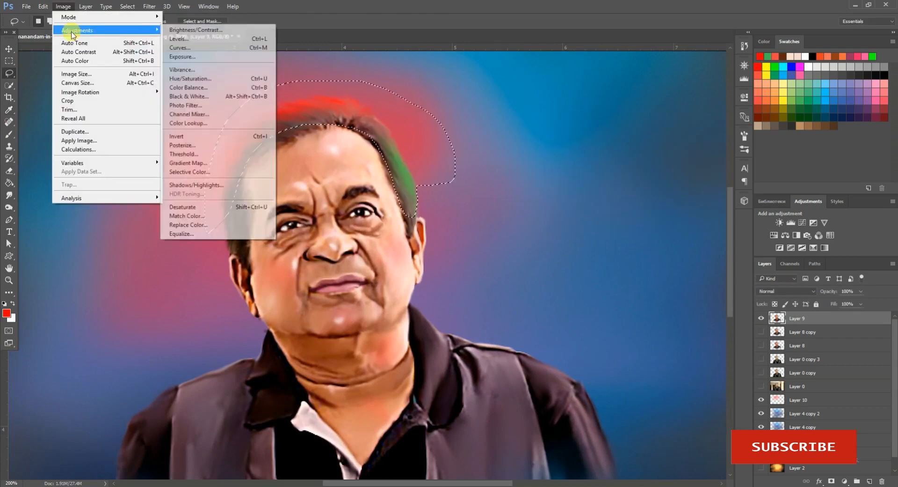
pyautogui.click(189, 171)
pyautogui.click(645, 203)
pyautogui.click(632, 228)
pyautogui.moveTo(629, 225); pyautogui.dragTo(649, 225)
pyautogui.click(713, 184)
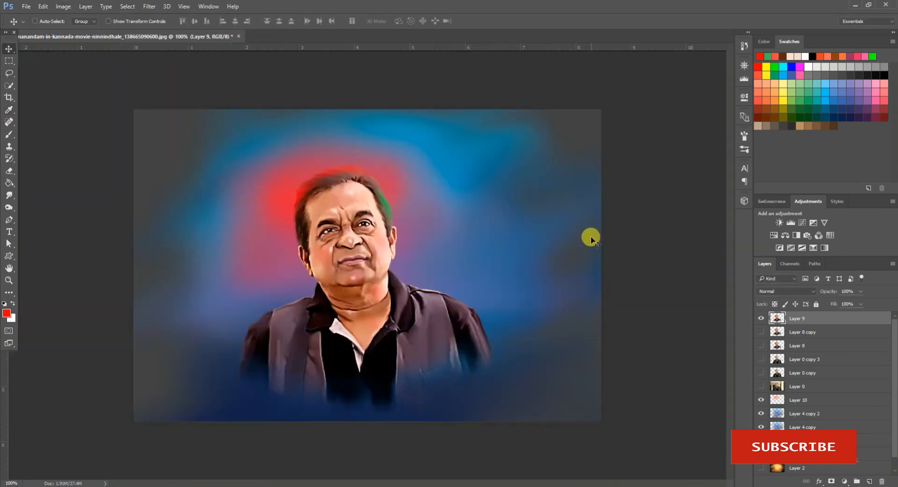
# - Apply the Camera Raw filter with exposure +0.30, contrast +14, highlights +2, vibrance +17 and a slightly cooler temperature
pyautogui.hotkey('ctrl', 'shift', 'a')
pyautogui.moveTo(764, 237); pyautogui.dragTo(772, 251)
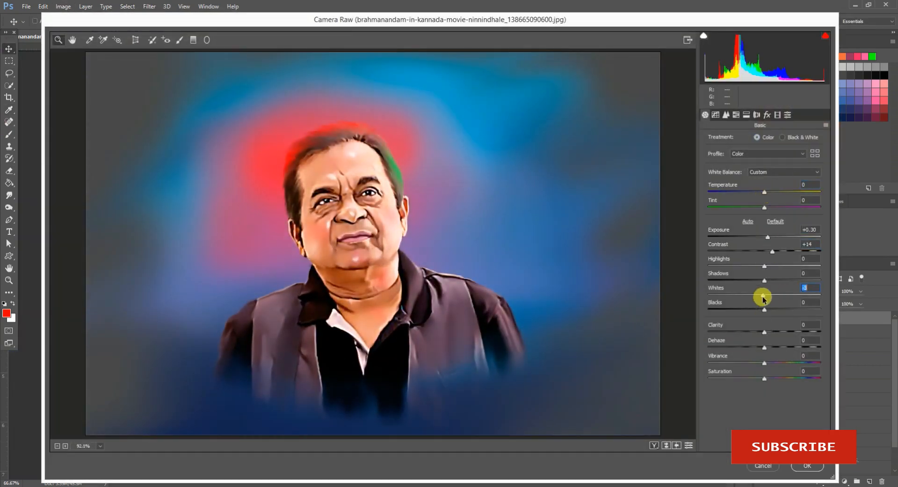
pyautogui.moveTo(764, 363); pyautogui.dragTo(773, 361)
pyautogui.moveTo(765, 266); pyautogui.dragTo(765, 289)
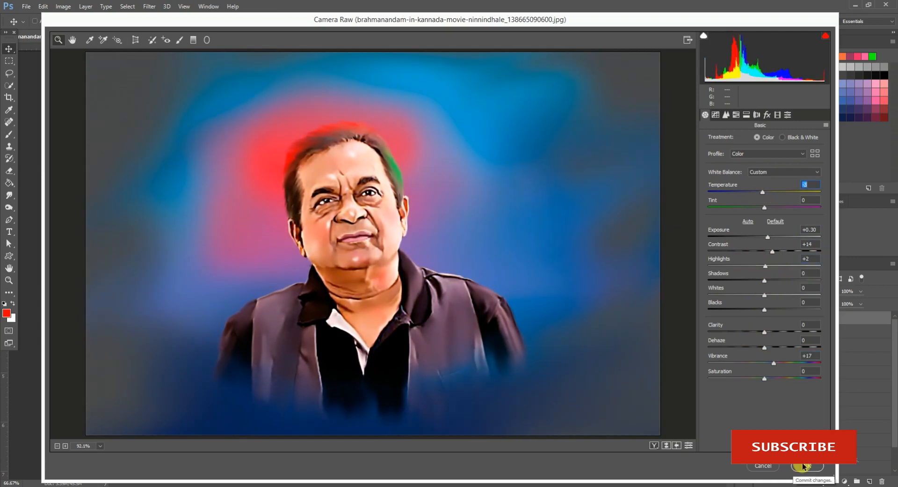
pyautogui.click(803, 466)
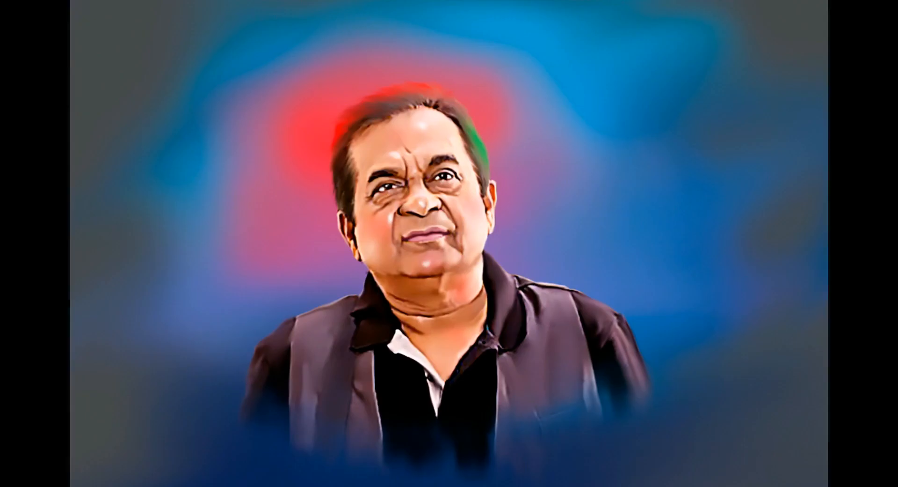